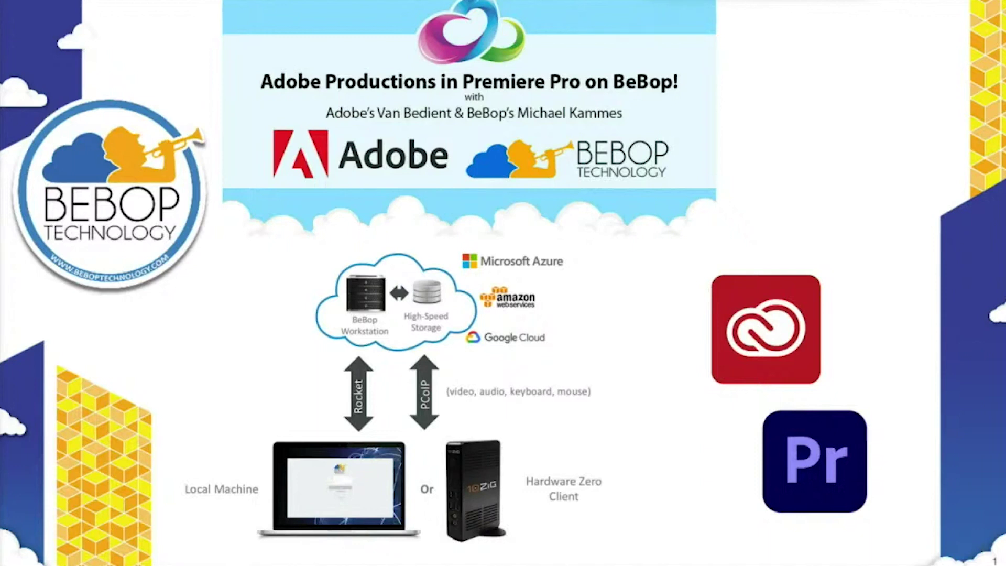
- Switch to BeBop Client, open the Adb Prod Panel Test pod's workstations, then its Ingest upload page
key(super+Tab)
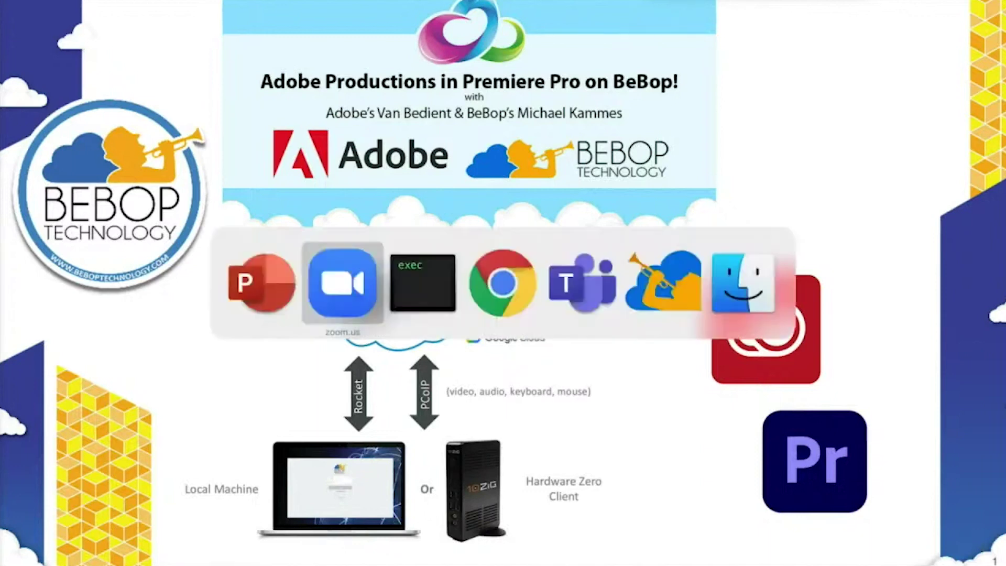
key(super+Tab)
key(super+Tab)
key(super+Tab)
key(super+Tab)
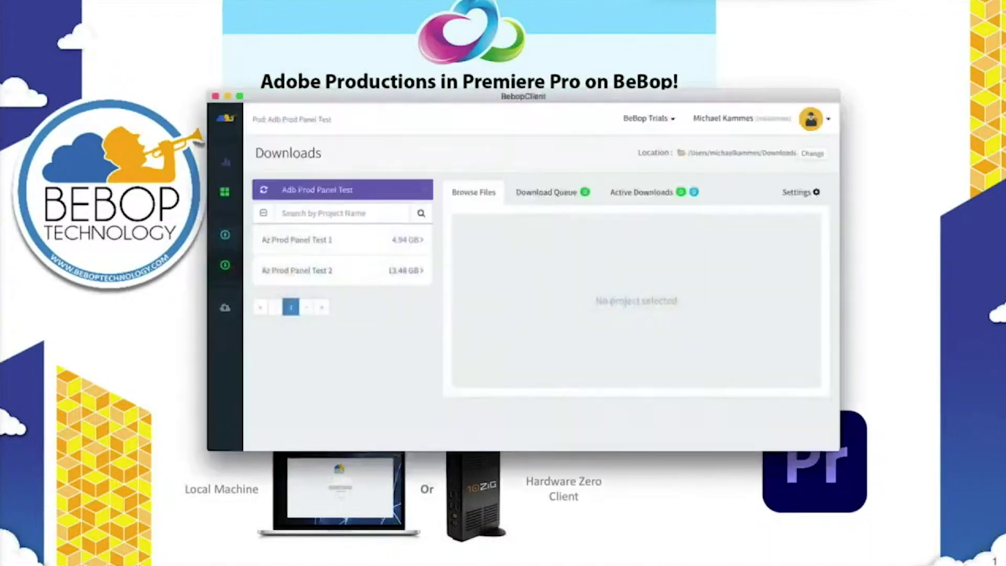
click(225, 164)
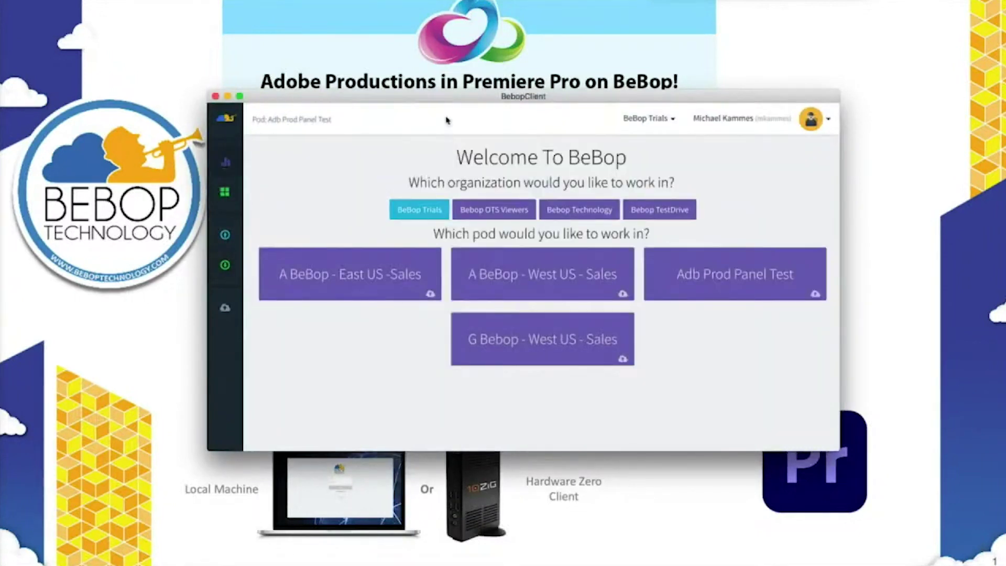
drag(448, 101, 416, 90)
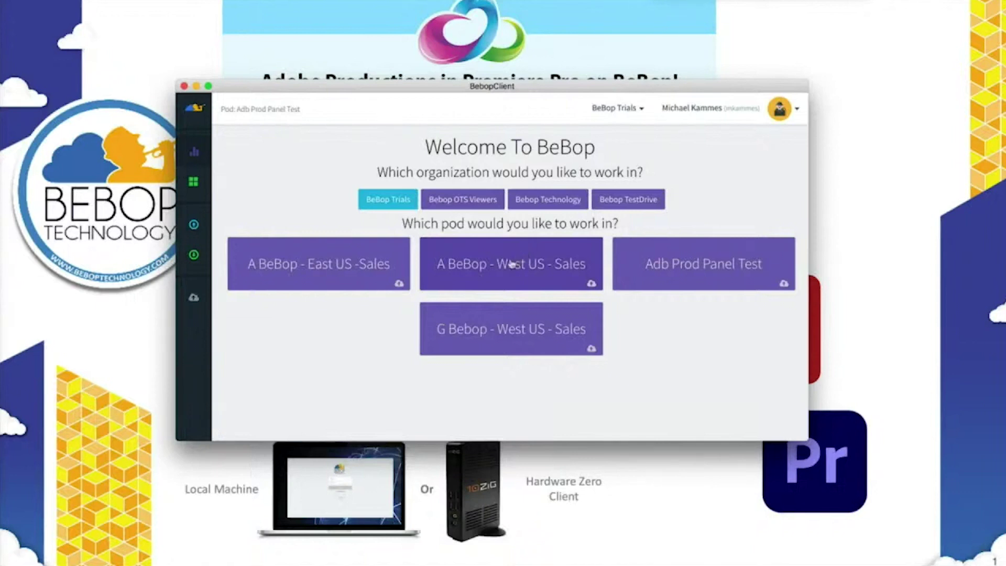
click(685, 274)
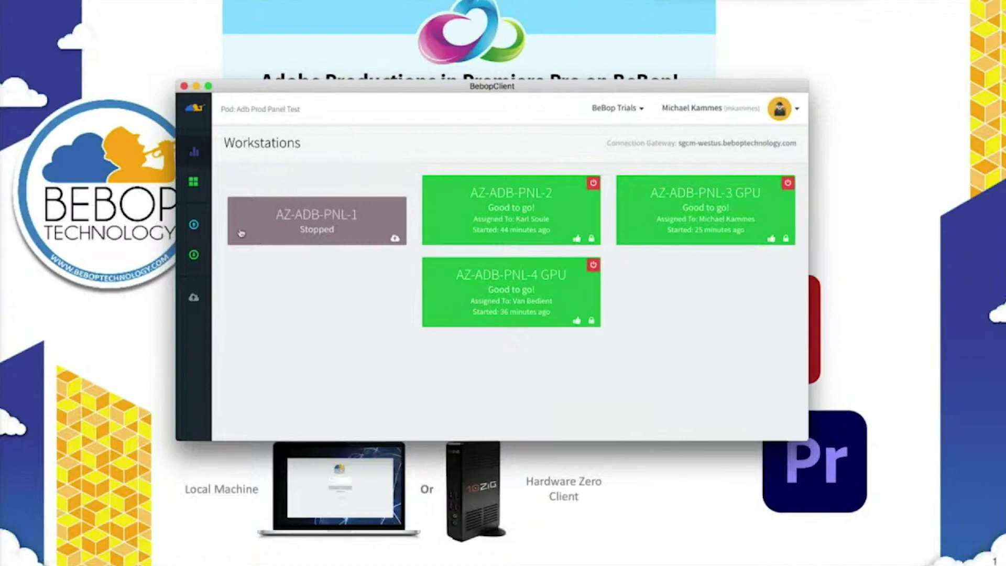
click(194, 225)
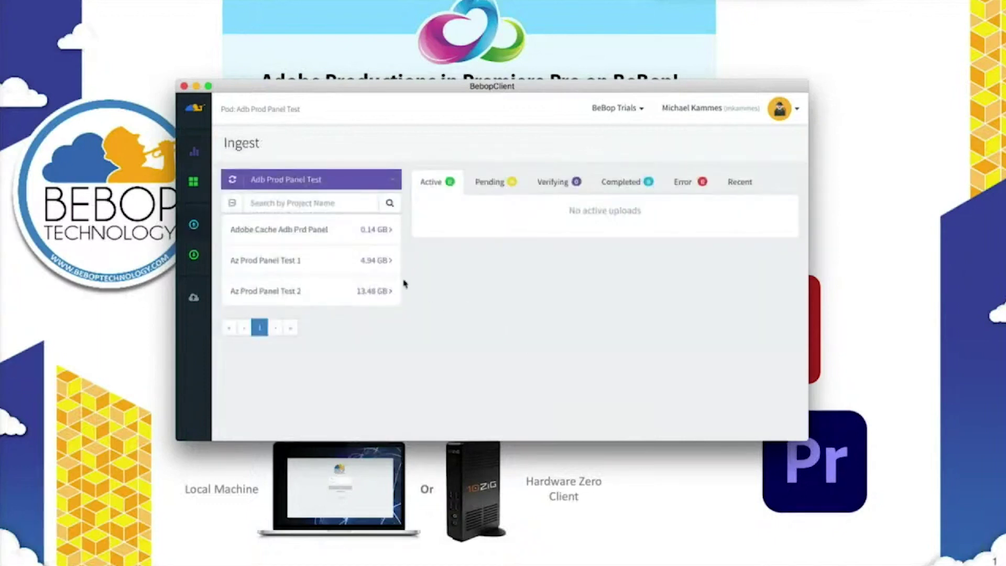
click(321, 254)
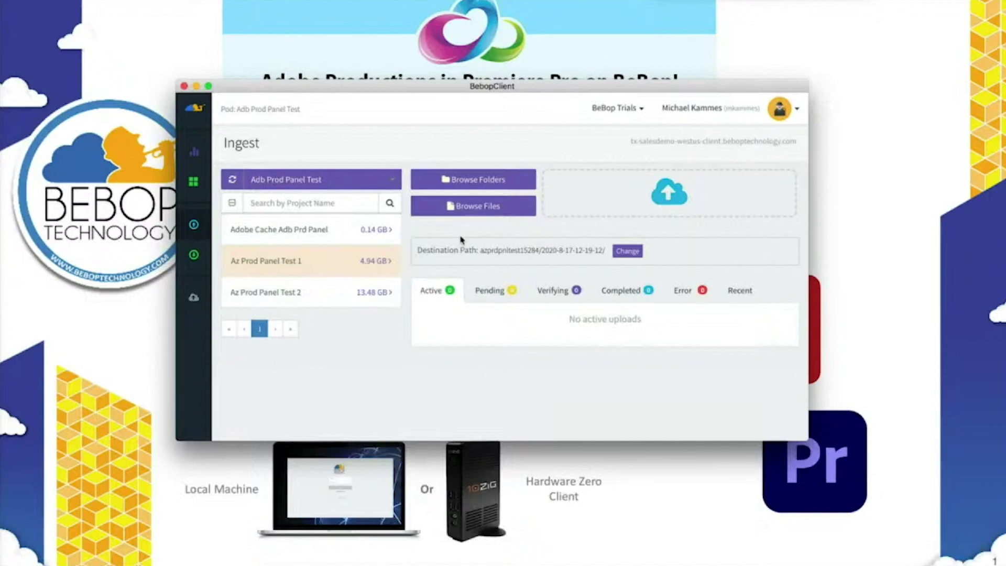
click(193, 254)
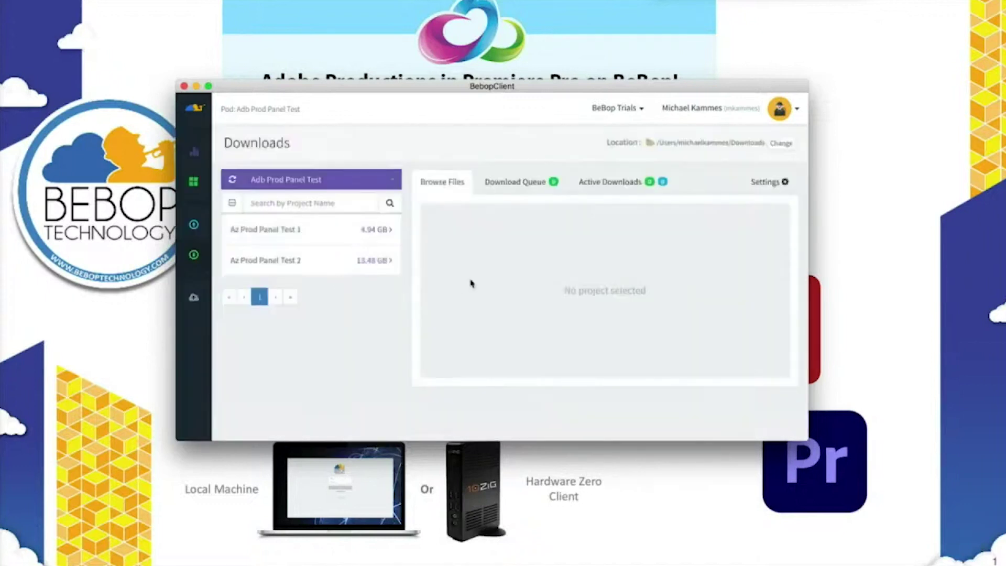
click(309, 233)
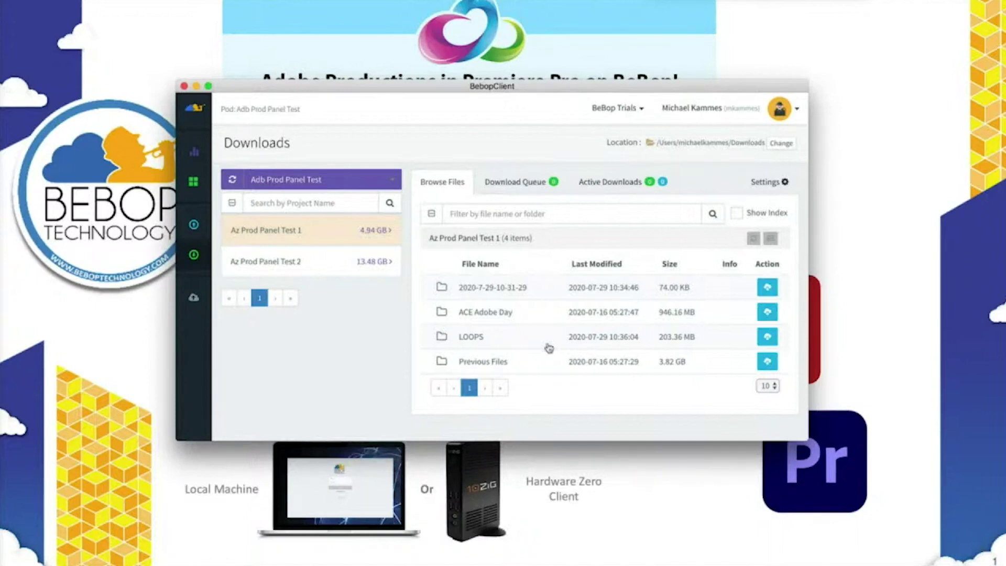
click(195, 182)
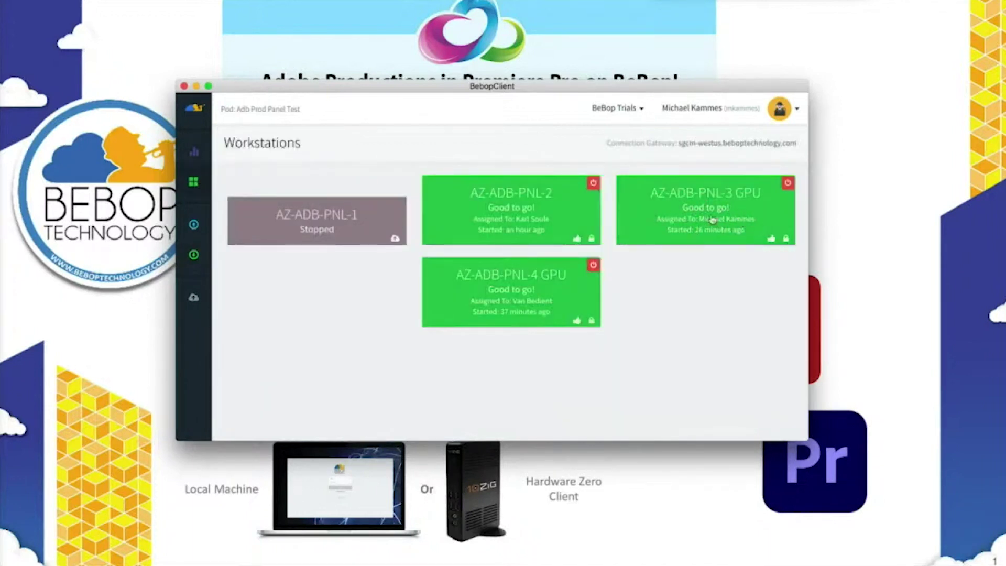
key(super+Tab)
key(super+Tab)
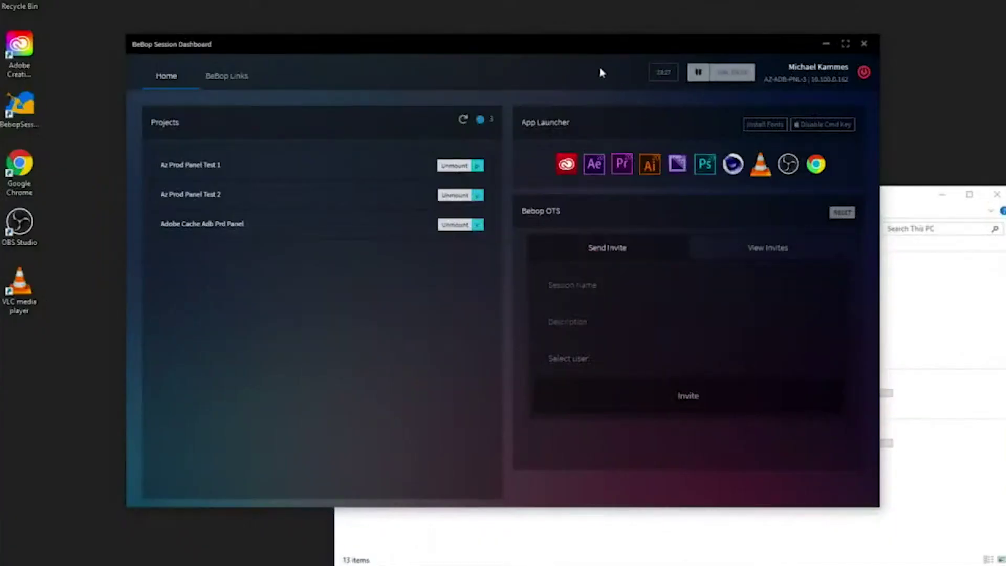
- Open a new File Explorer window on the remote workstation with Win+E and move it up-left
click(969, 195)
click(941, 194)
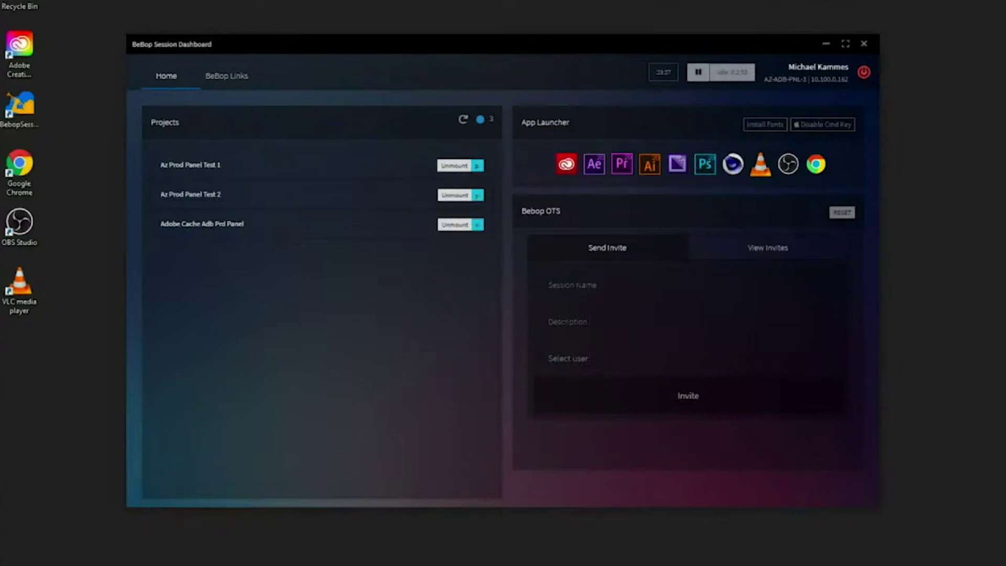
key(super+e)
drag(631, 198, 545, 104)
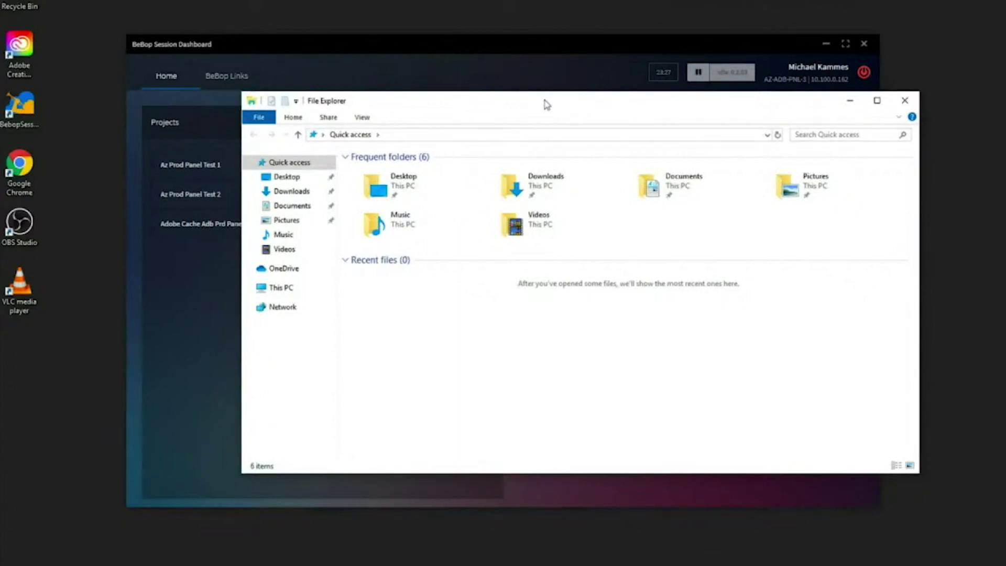
- Bring the BeBop Session Dashboard in front of File Explorer to show its three mounted projects
click(602, 62)
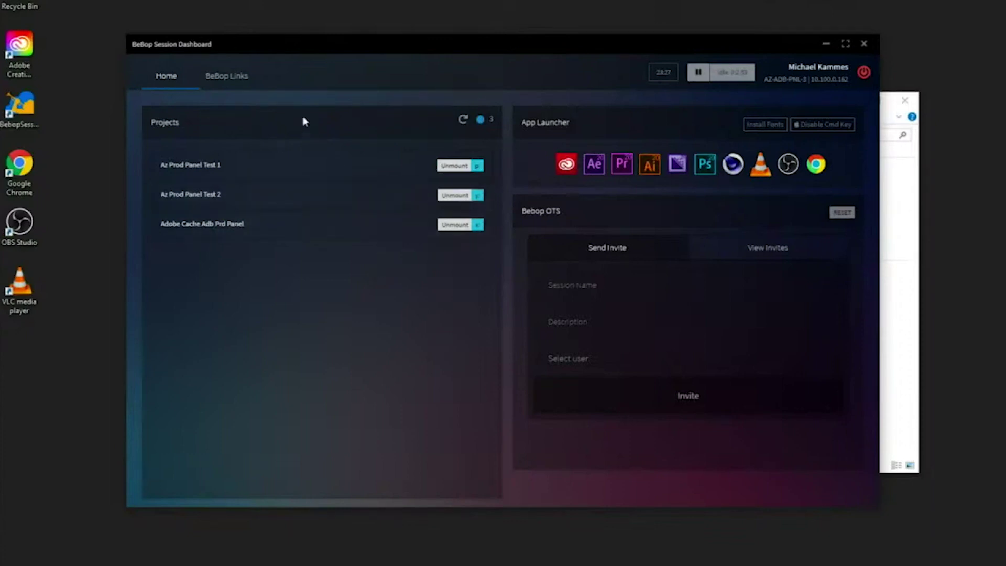
- Open BeBop Links, check the empty Share list, cancel a new share link, and view Receive
click(242, 77)
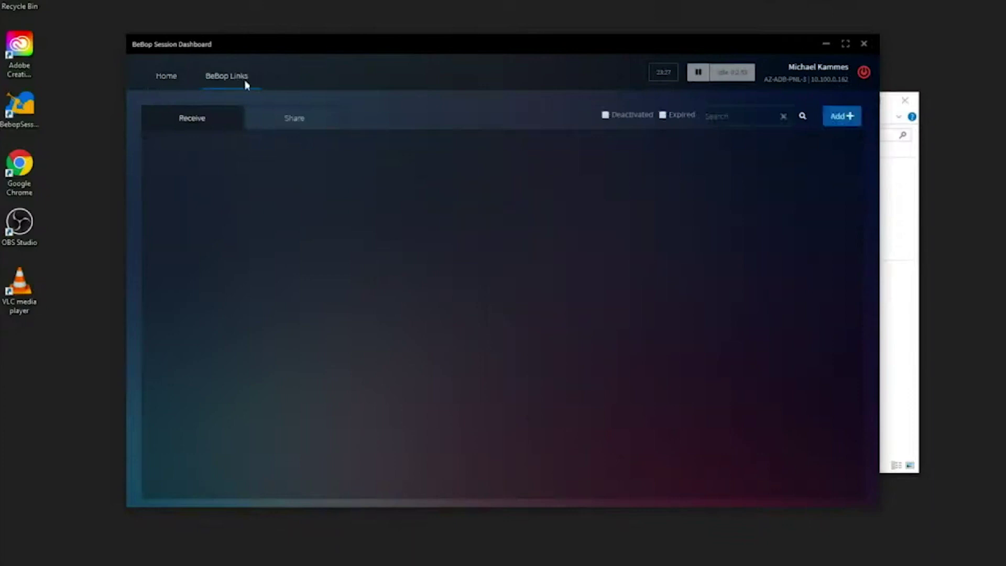
click(278, 119)
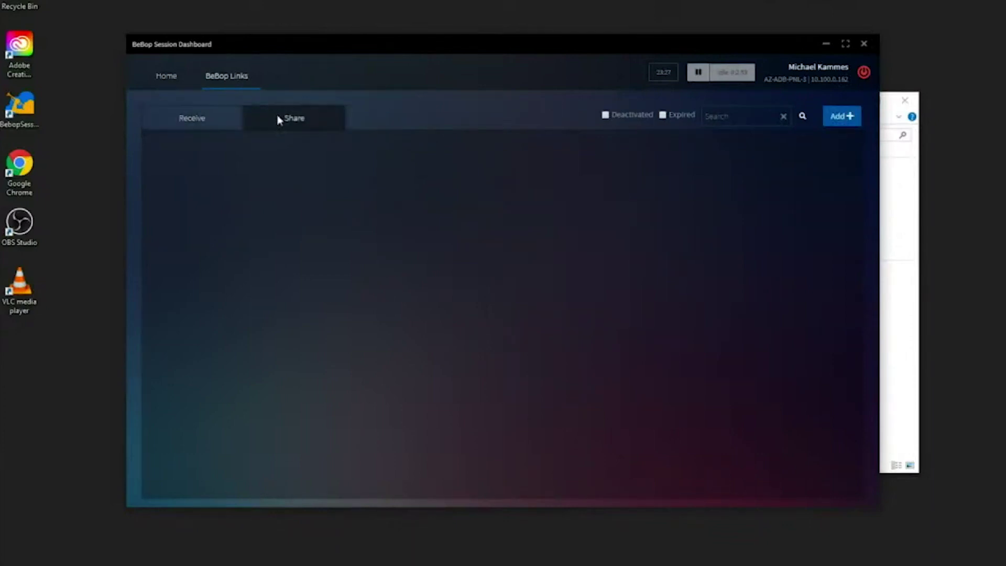
click(828, 121)
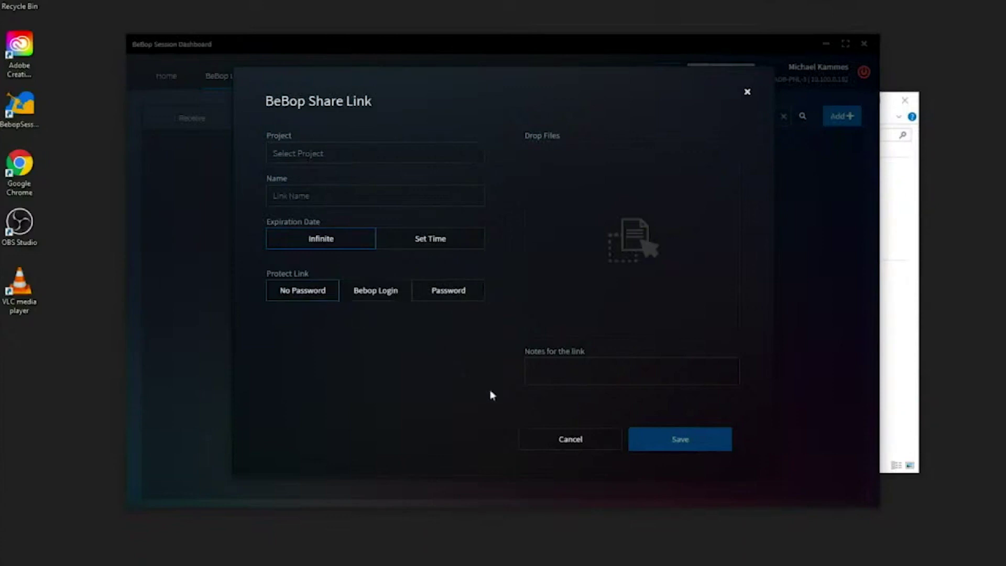
click(536, 435)
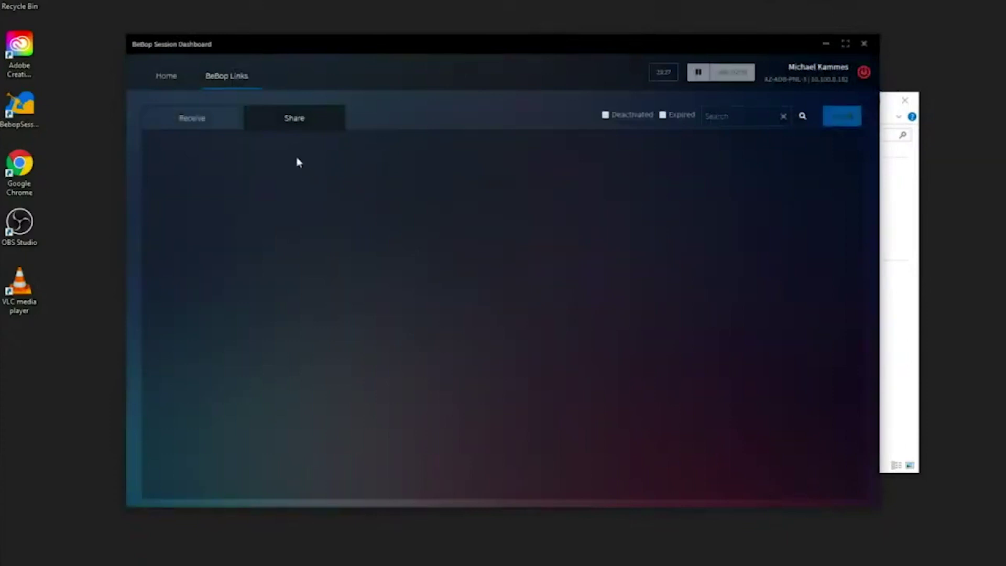
click(201, 124)
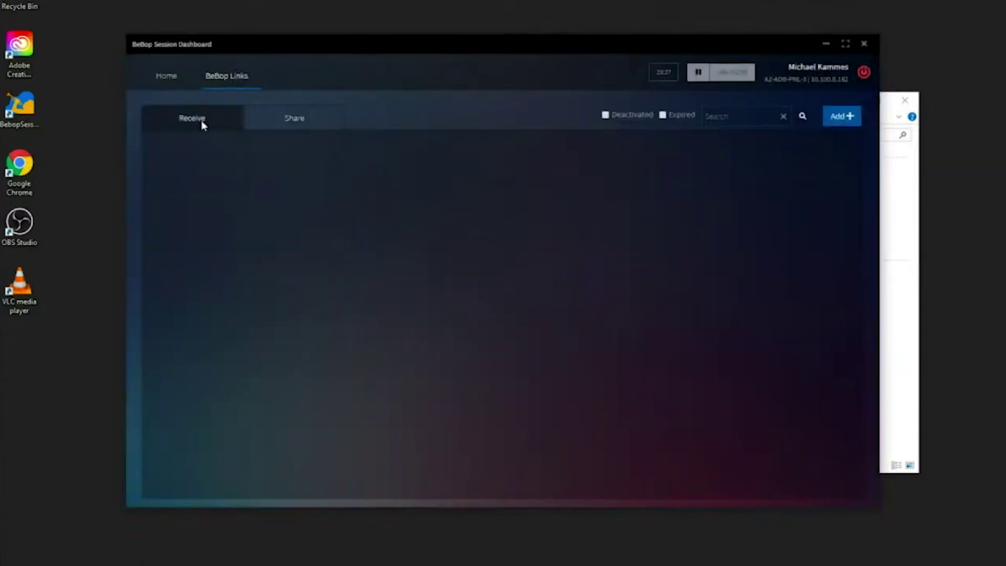
- Cancel a new receive link, return to the Home view, and toggle Disable Cmd Key off
click(840, 116)
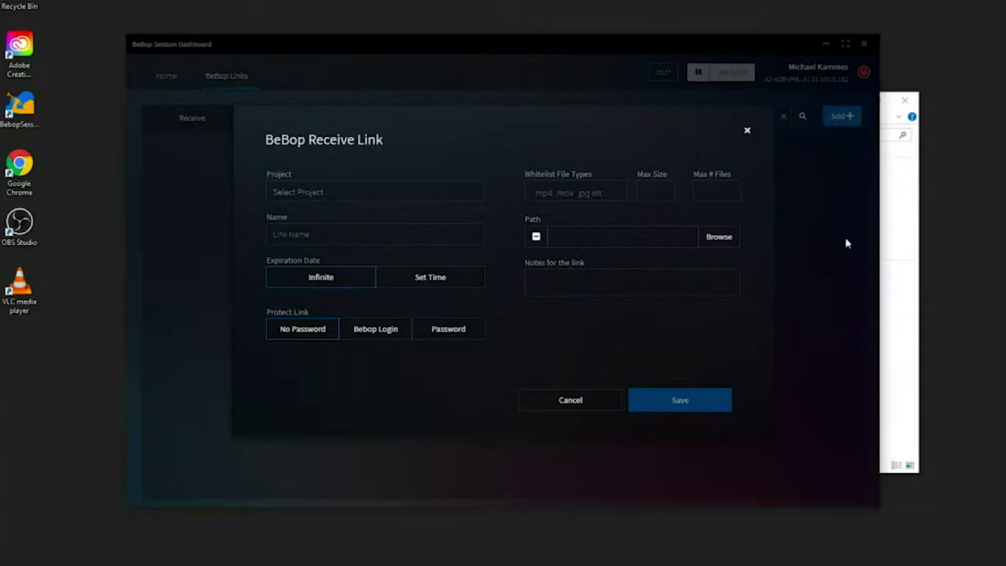
click(567, 408)
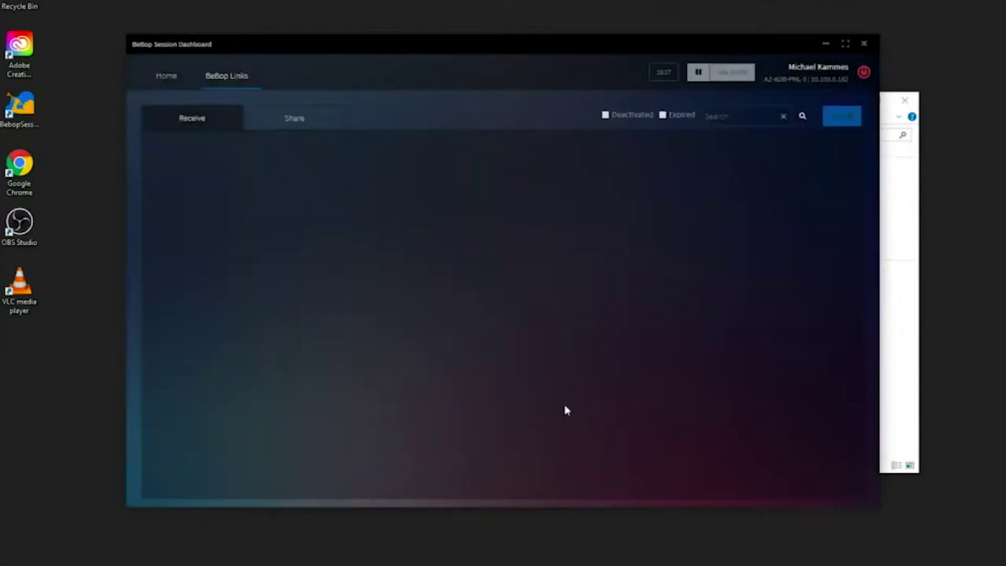
click(181, 78)
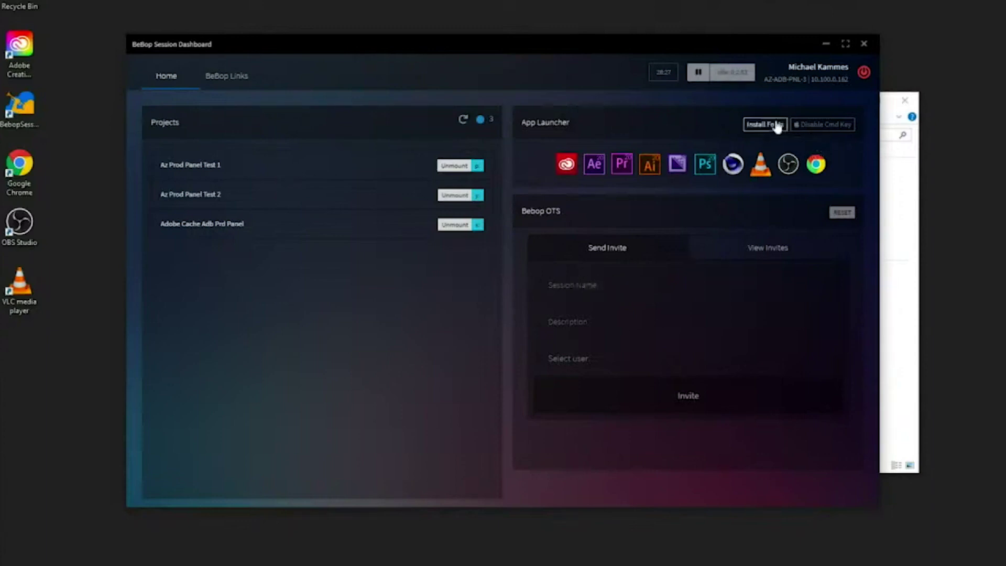
click(812, 126)
- Turn the Disable Cmd Key keyboard mapping back on
click(812, 126)
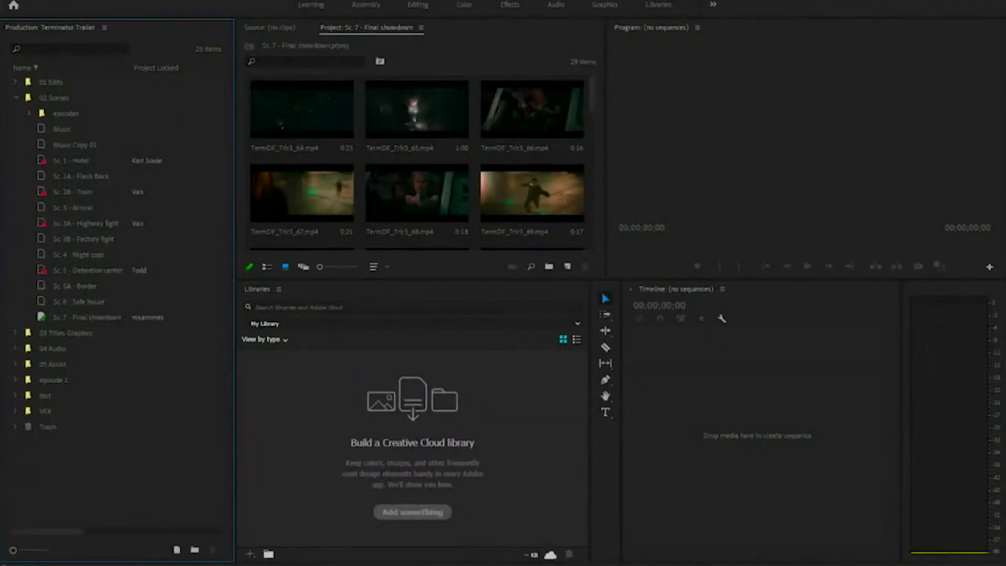
- Show the Window > Extensions submenu, then open the production's project list
click(215, 1)
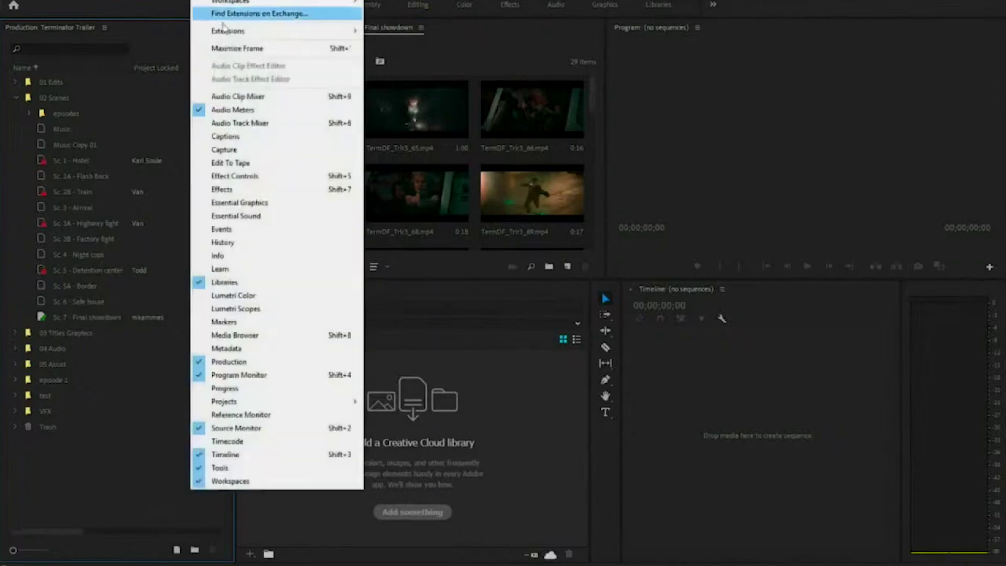
mouse_move(287, 32)
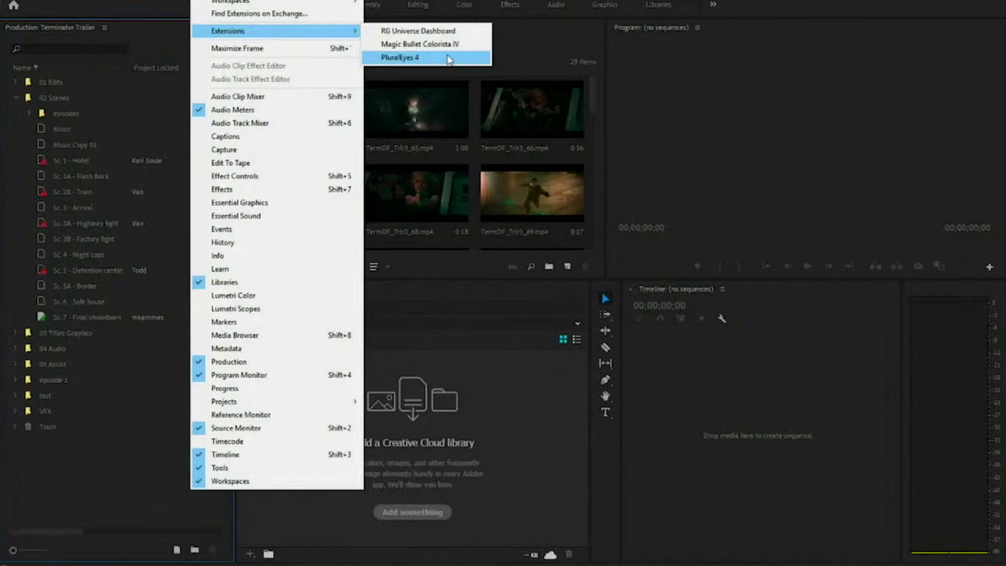
click(229, 361)
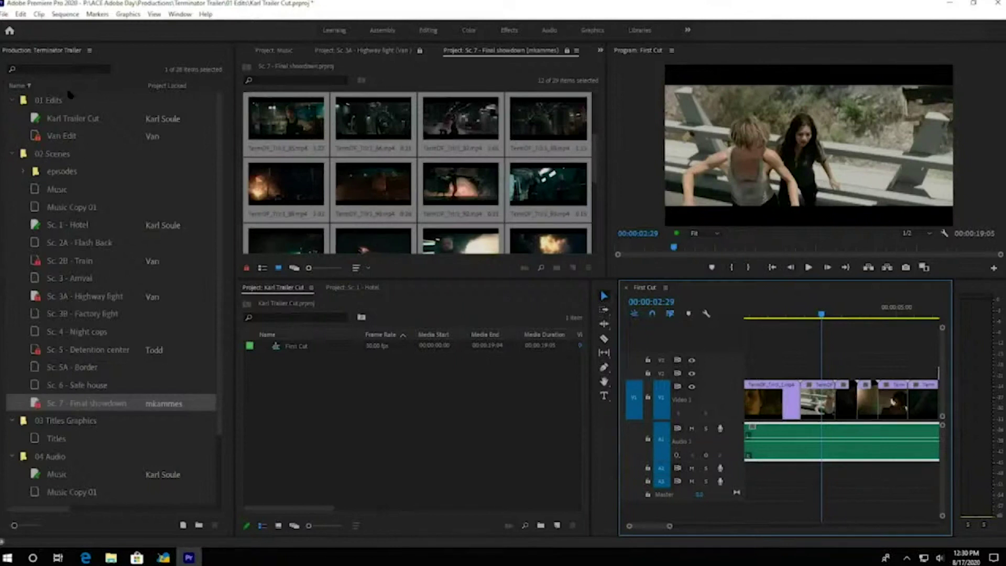
click(17, 52)
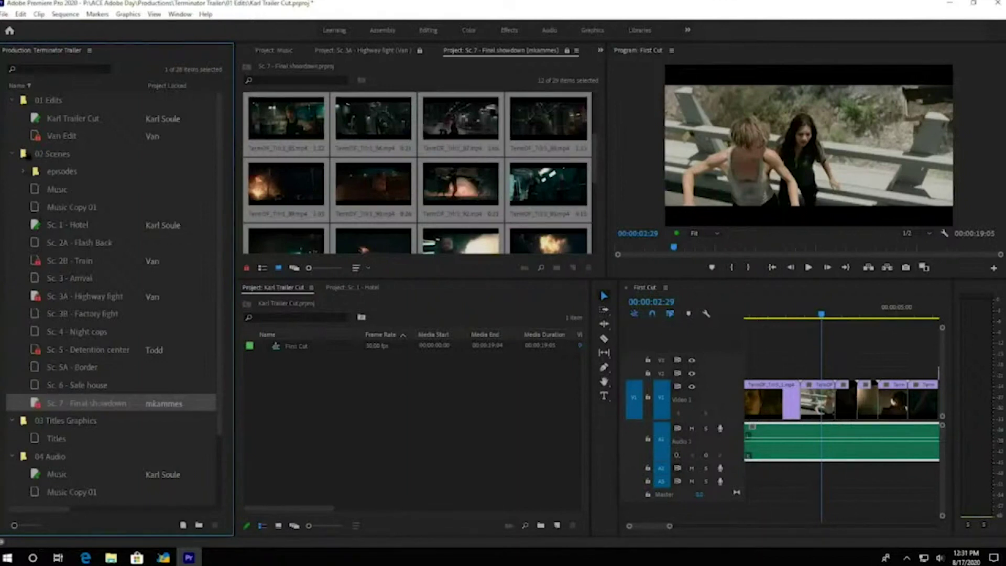
click(23, 154)
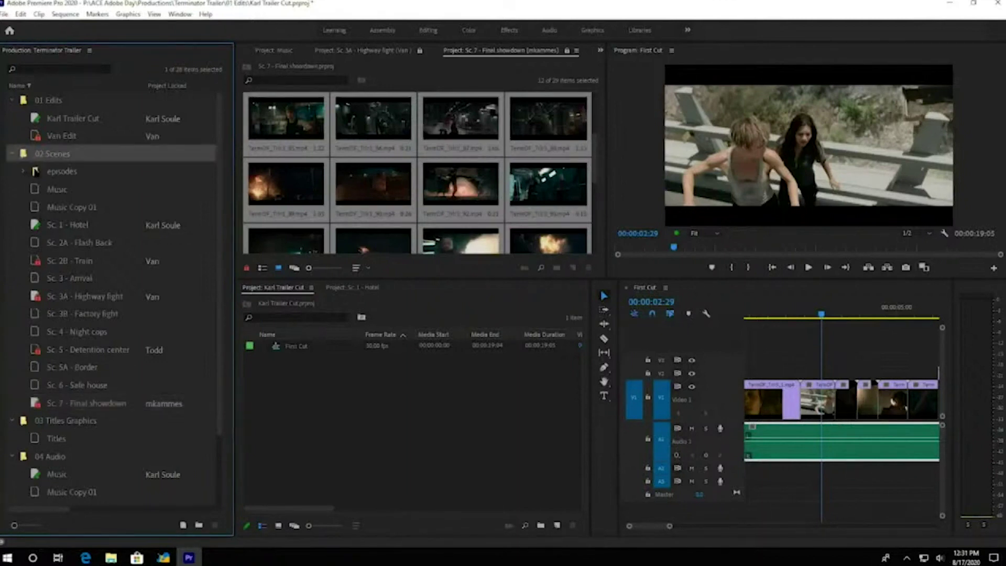
click(36, 173)
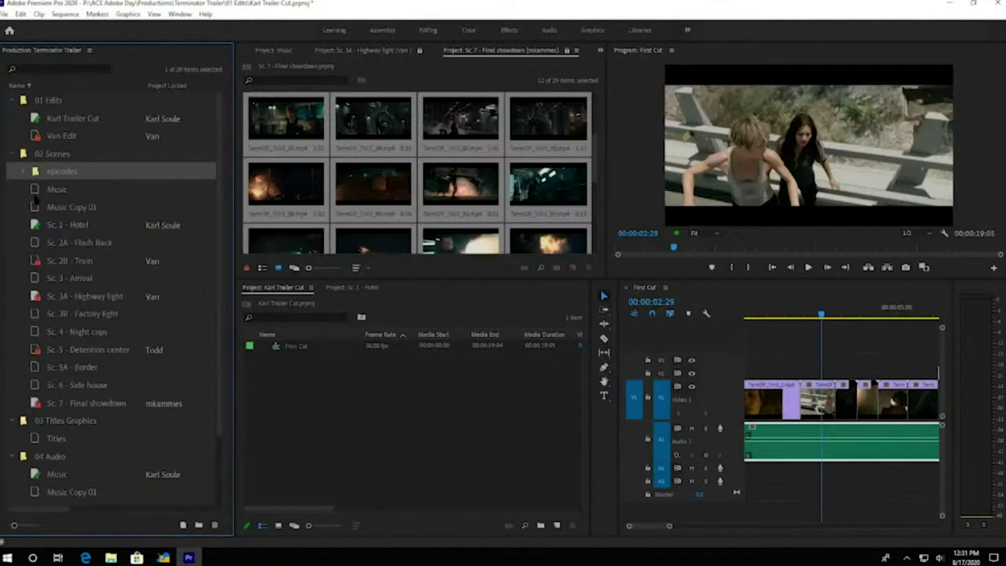
click(35, 191)
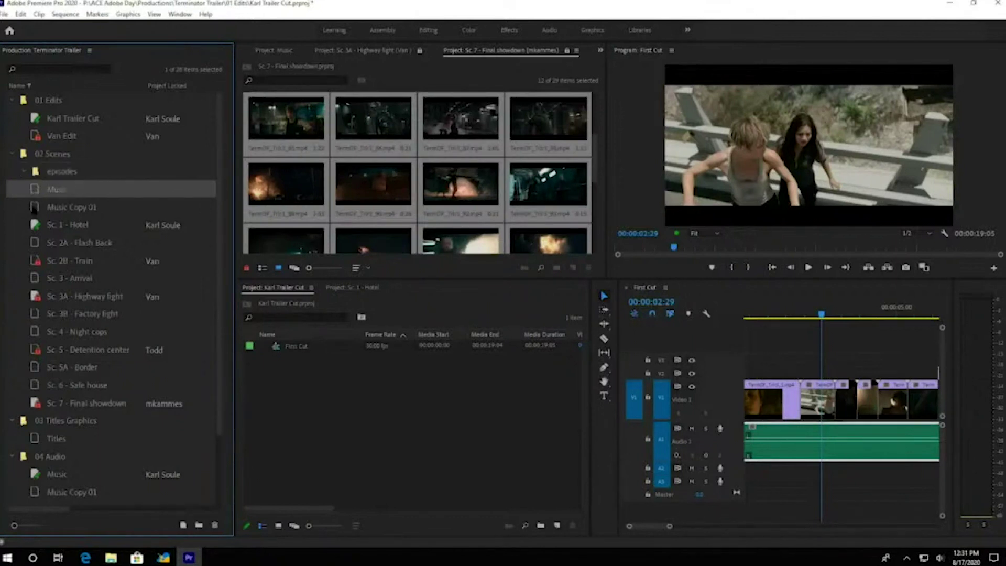
click(33, 209)
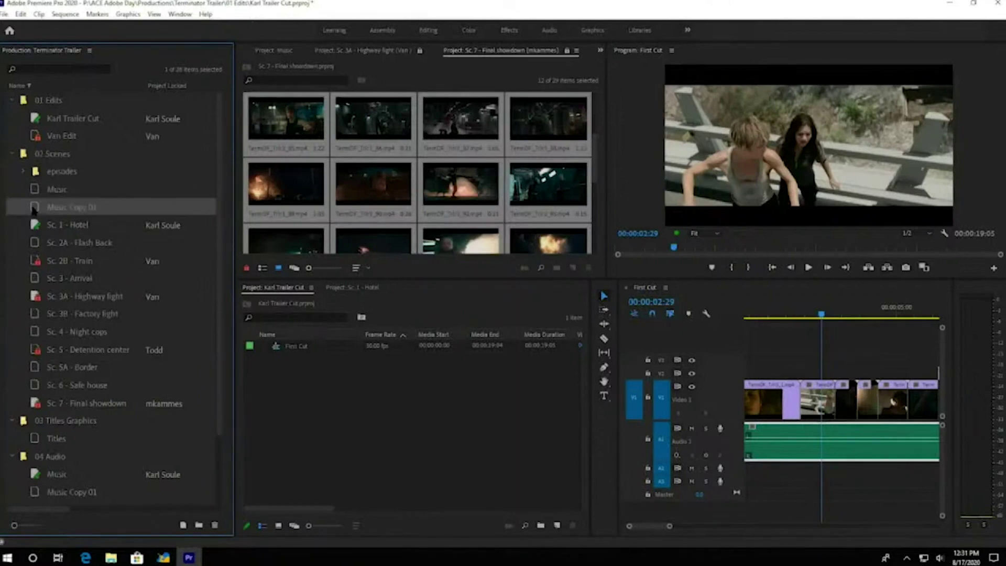
click(34, 190)
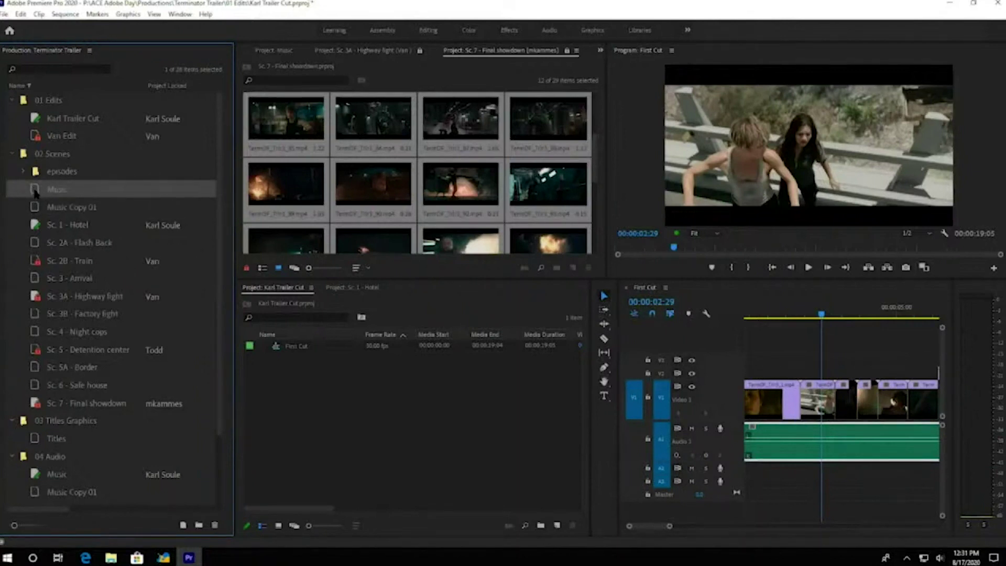
click(56, 227)
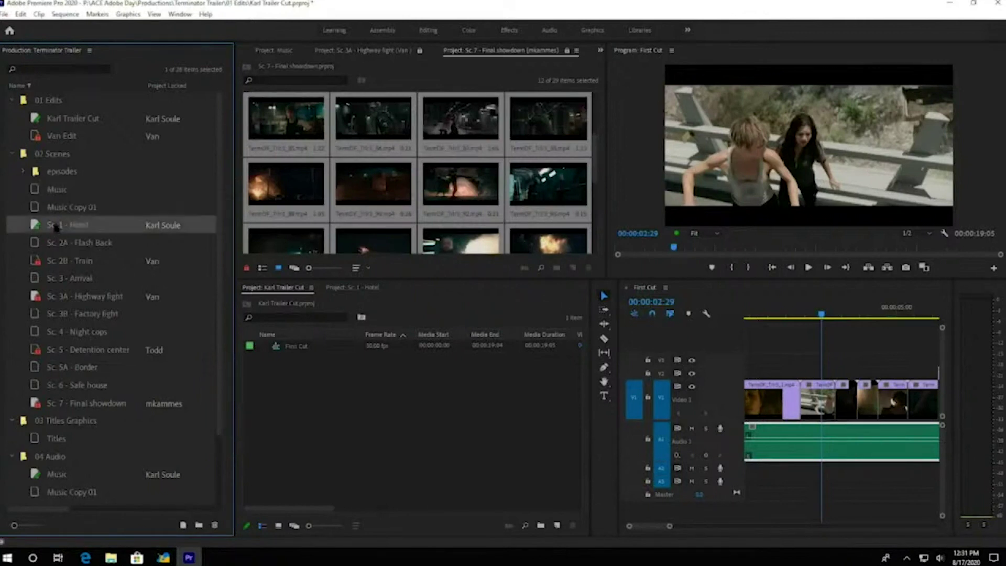
click(55, 120)
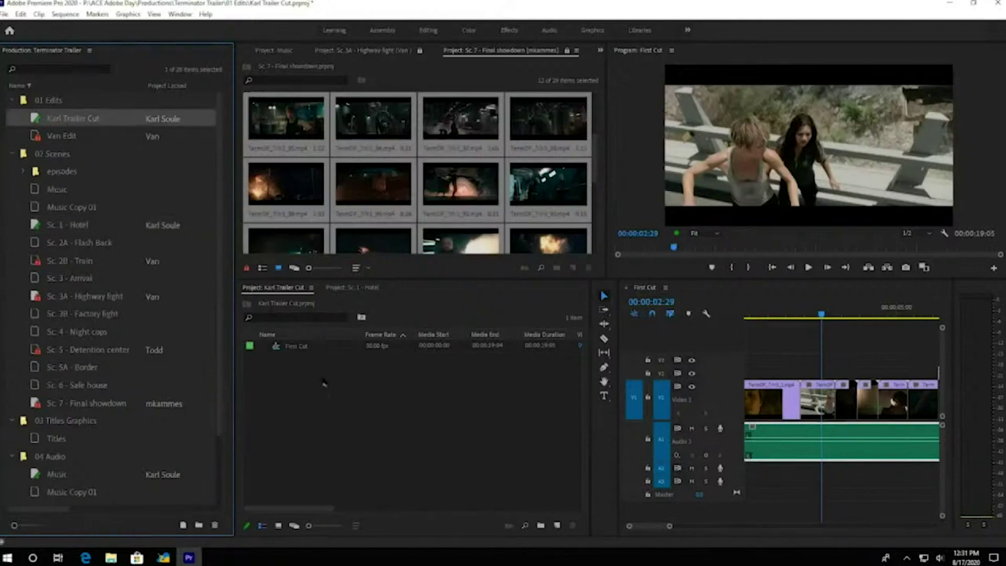
click(341, 395)
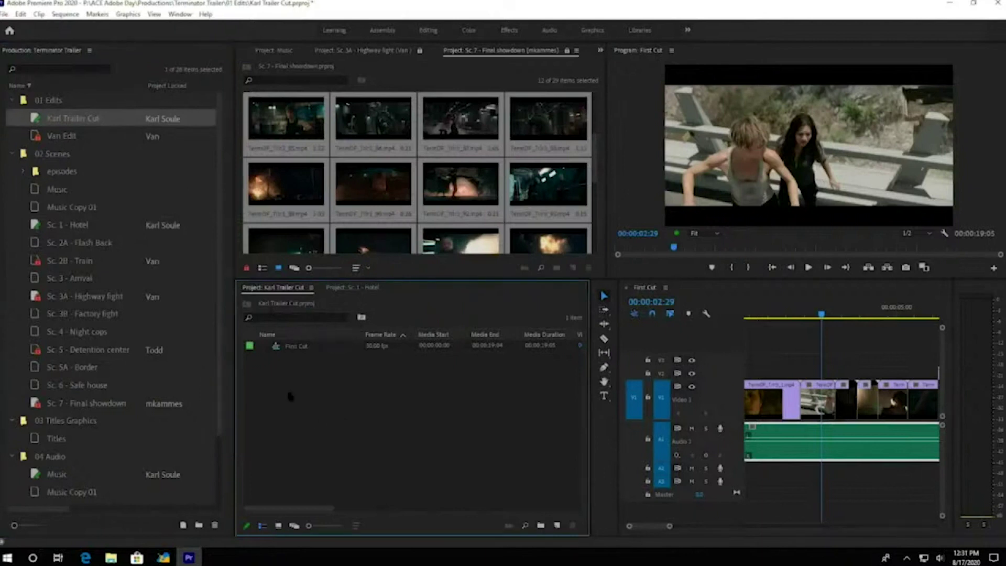
click(275, 347)
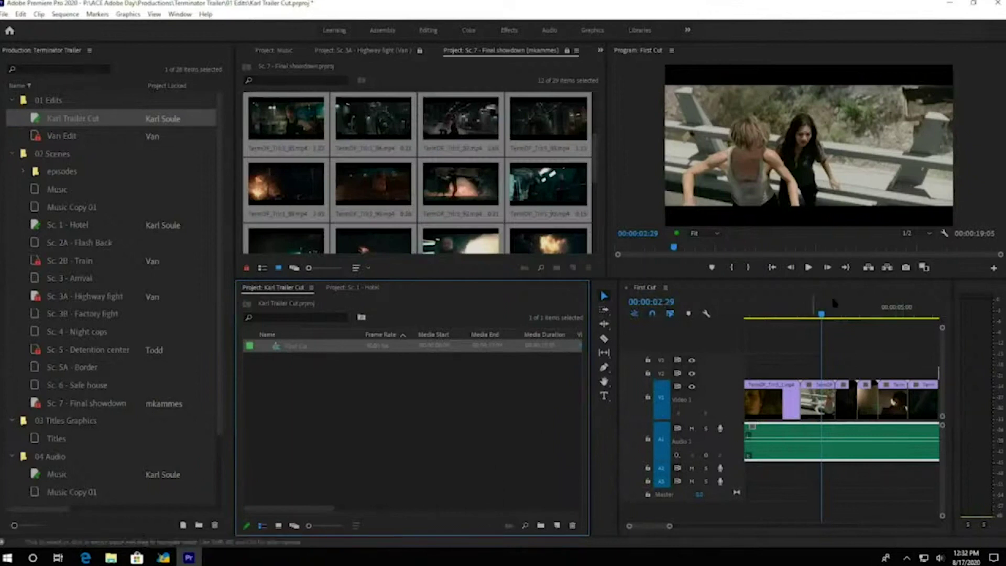
- Move the First Cut playhead to about three seconds and bring up the short V1 clip's context menu
click(833, 313)
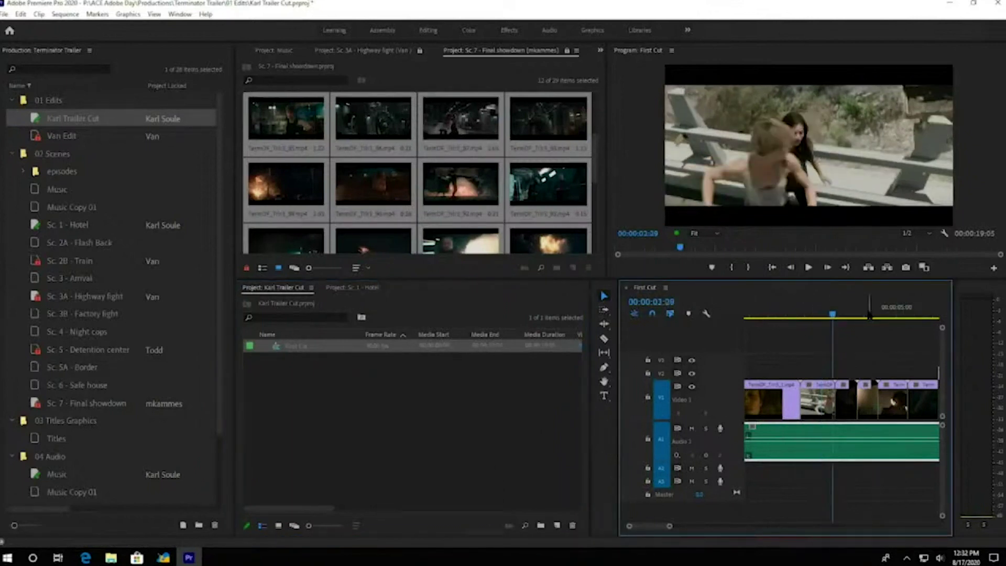
click(868, 315)
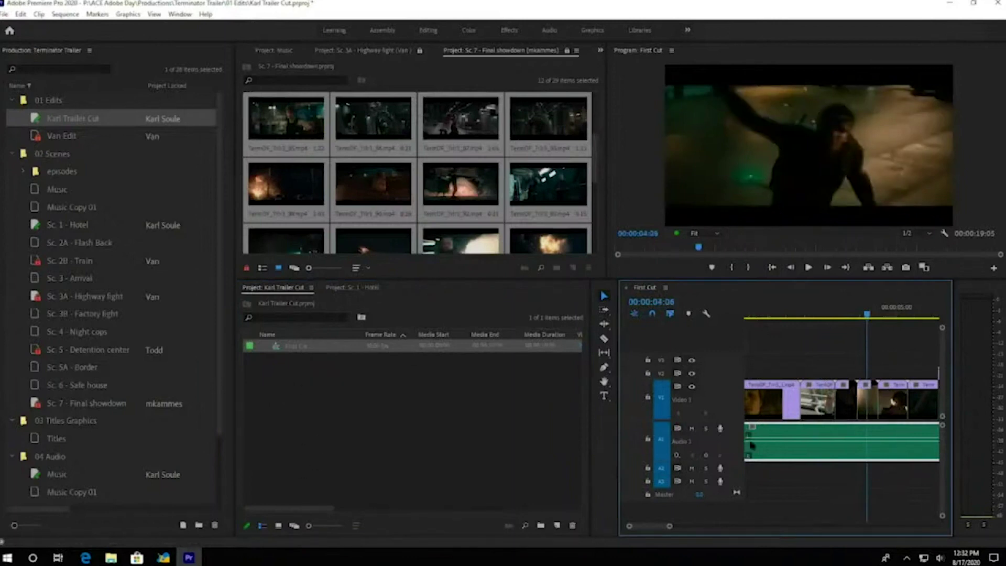
click(815, 398)
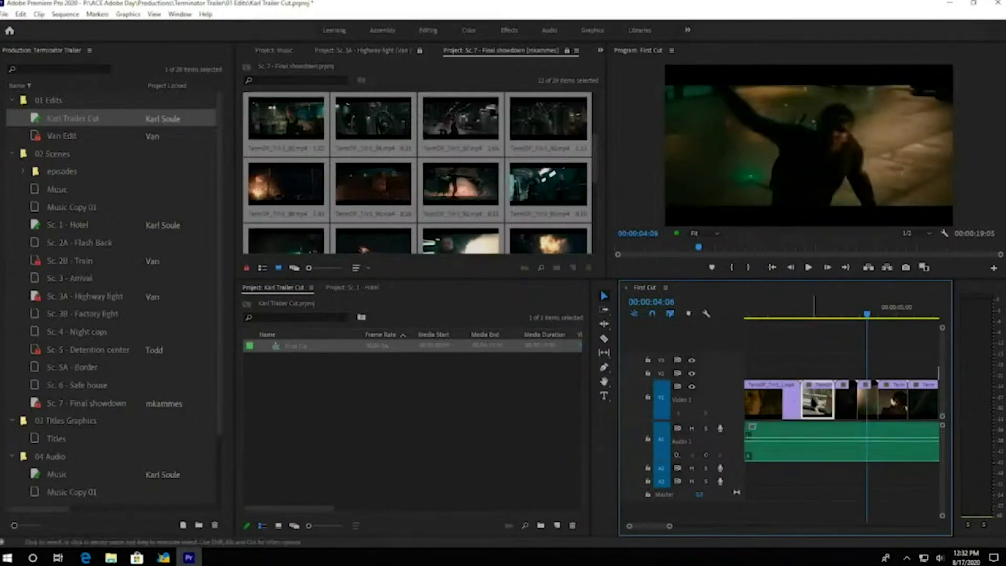
right_click(815, 398)
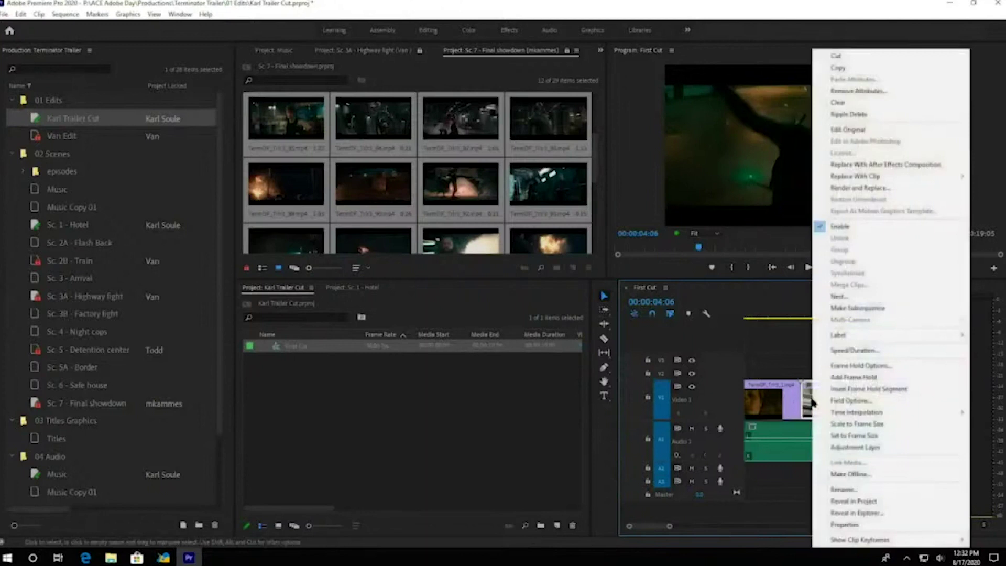
- Reveal the clip in Sc. 3A - Highway fight, select the first clip, and switch to Icon View
click(844, 503)
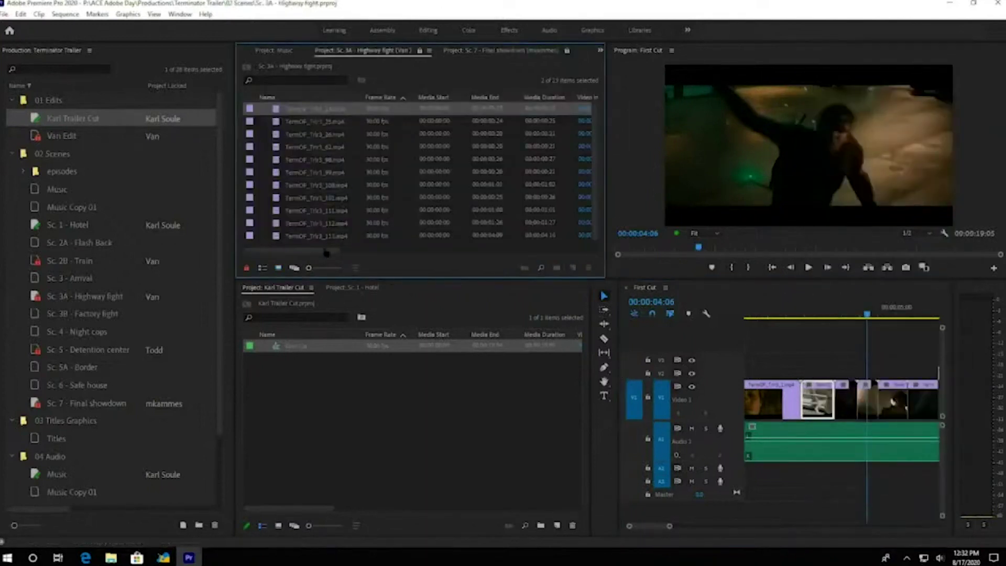
click(275, 108)
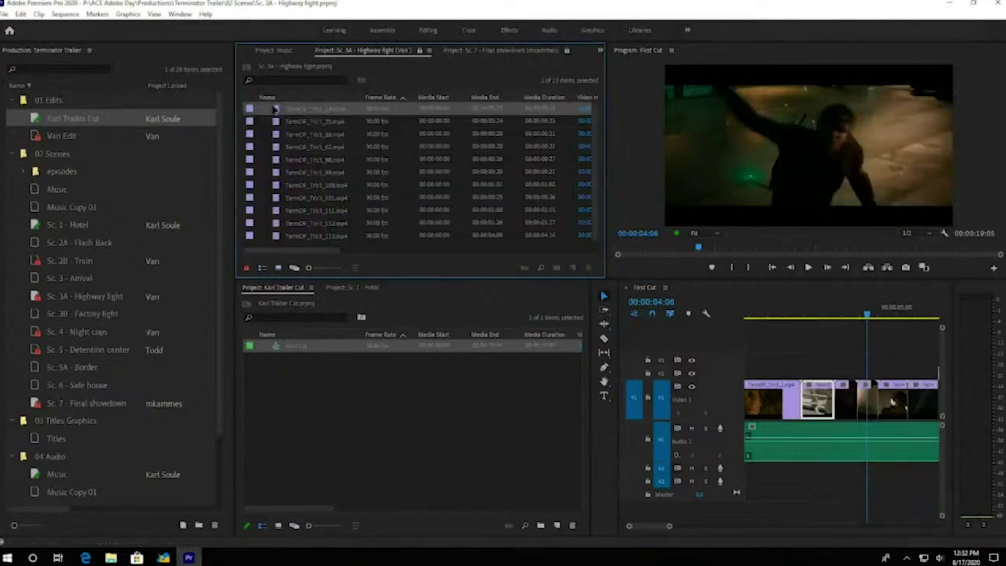
click(278, 268)
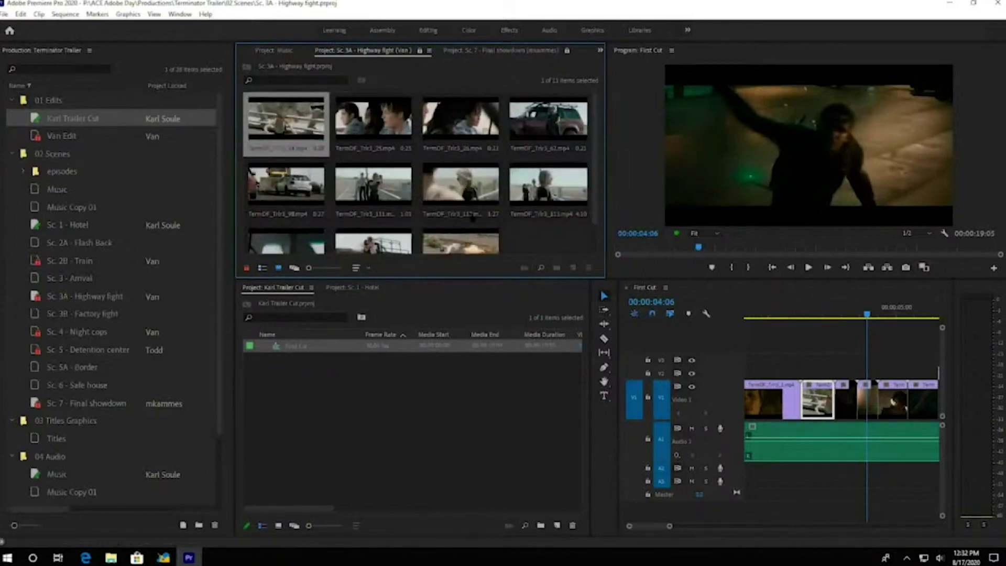
- Drag the explosion clip from the Sc. 3A bin onto First Cut's V3 track
click(454, 248)
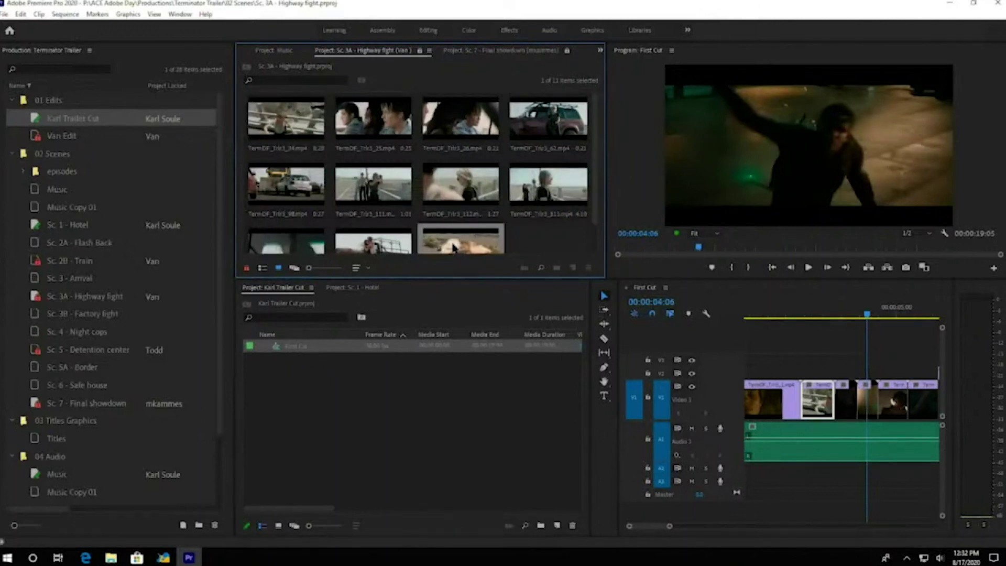
drag(454, 248, 865, 373)
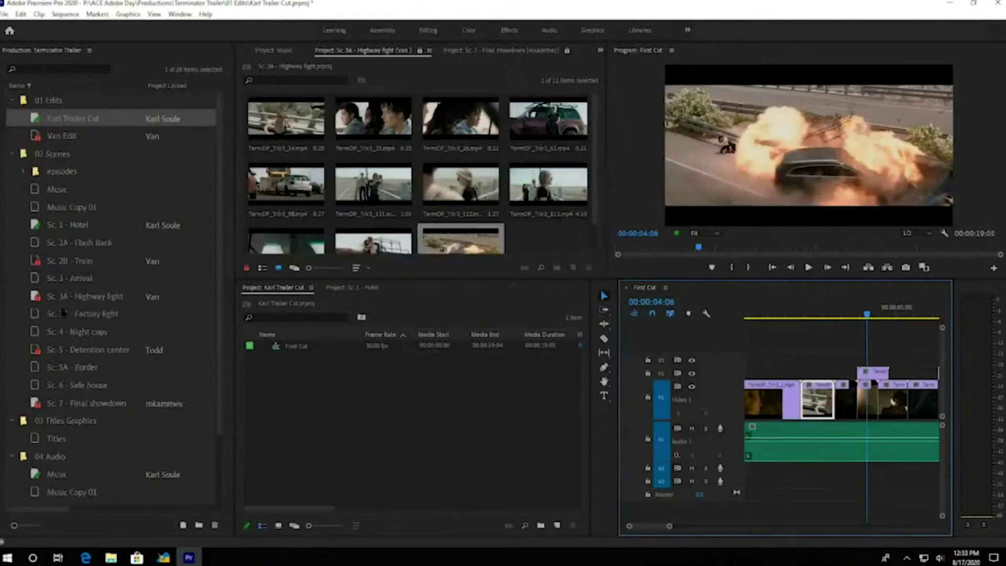
click(38, 297)
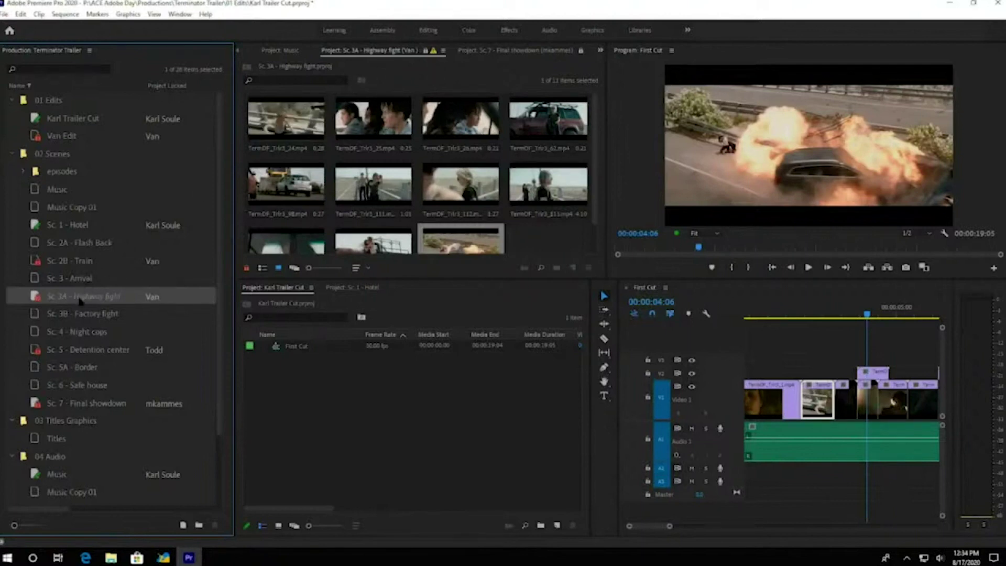
- Select Sc. 3A - Highway fight in the Production panel and focus its project panel
click(435, 62)
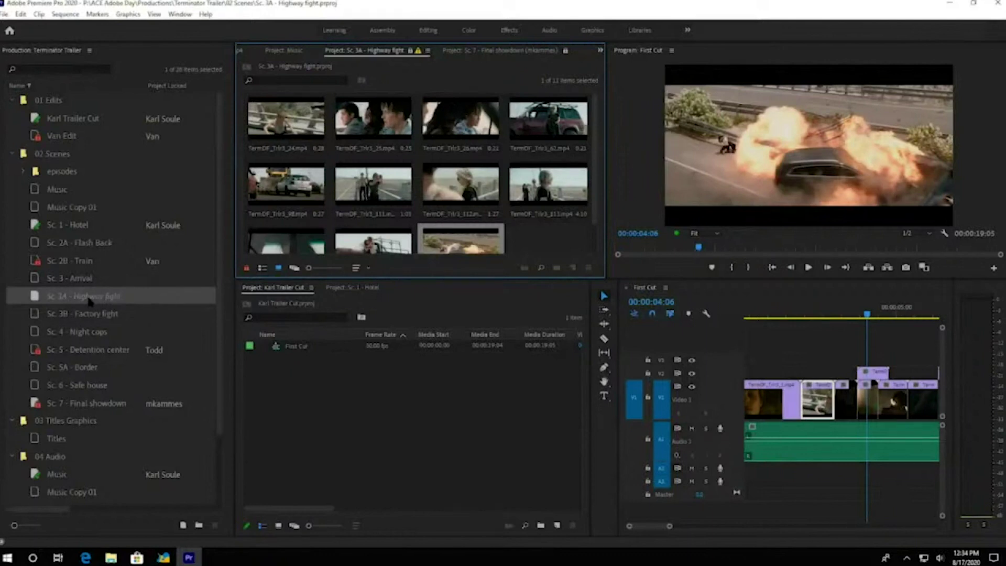
click(428, 51)
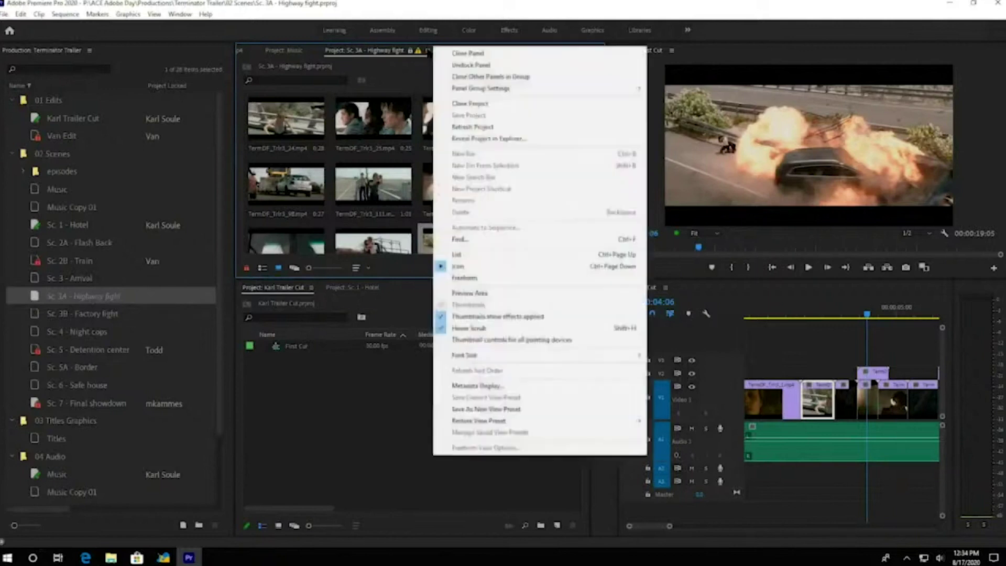
- Refresh the Sc. 3A project, switch to List view, and right-click the green nested sequence
click(464, 130)
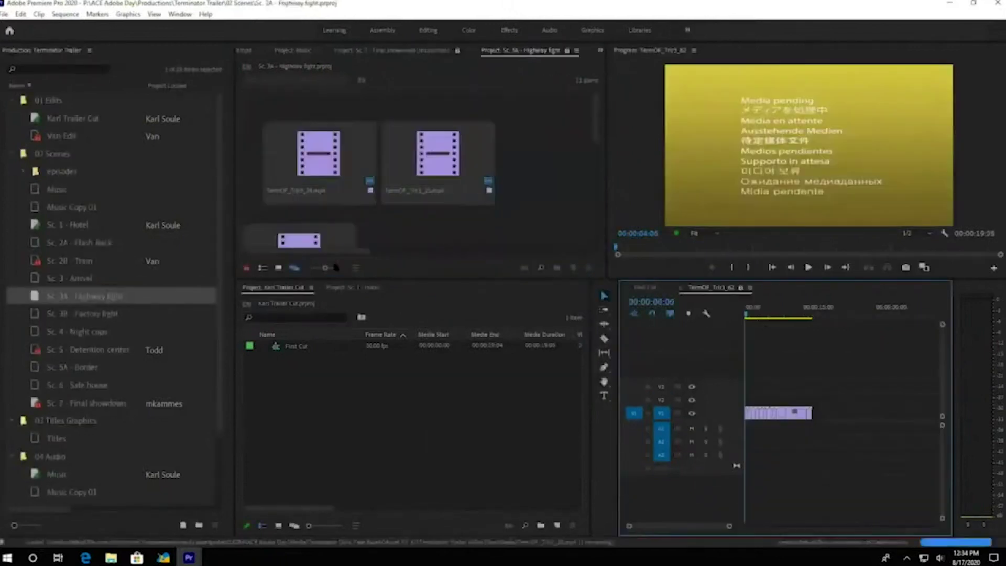
click(263, 268)
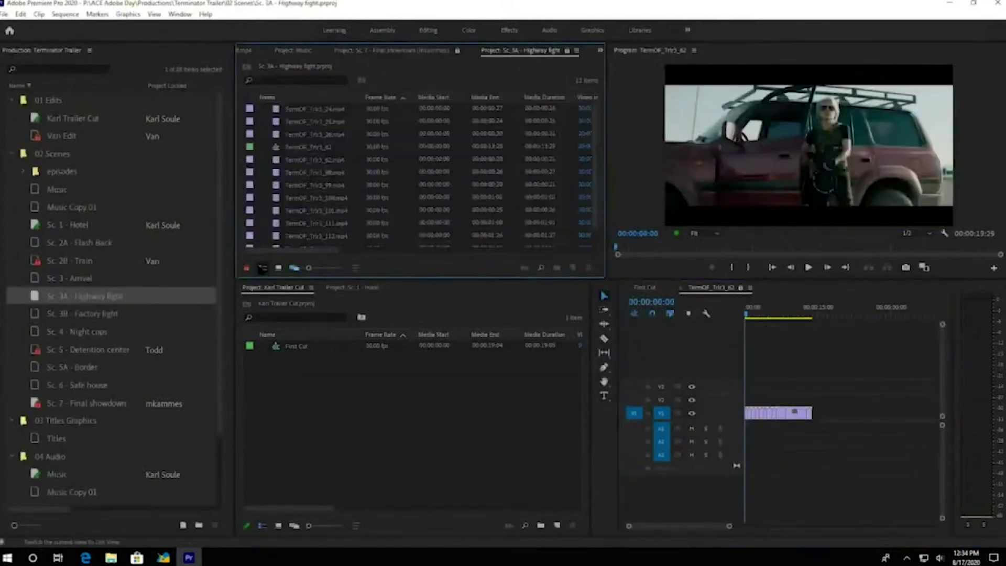
click(276, 146)
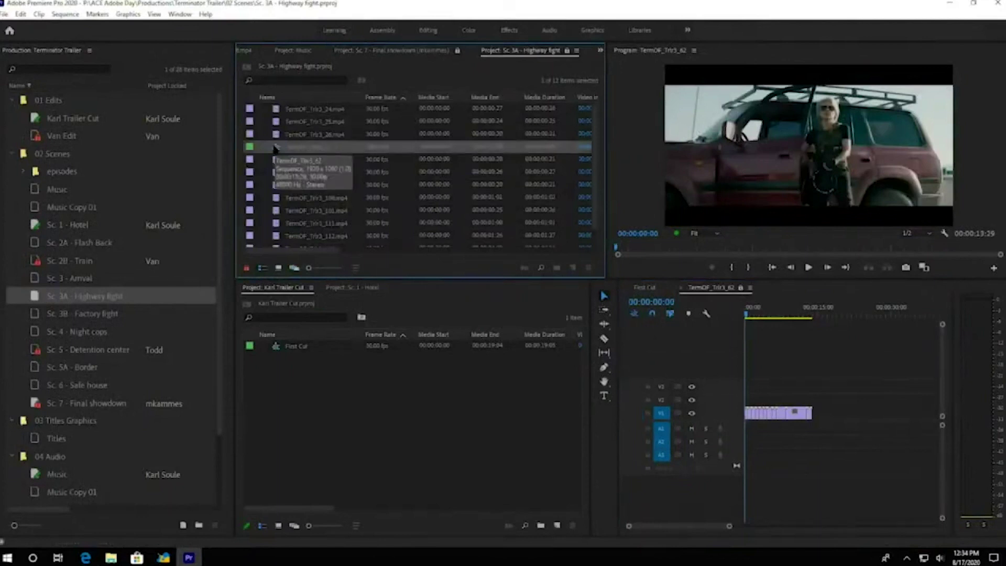
right_click(276, 148)
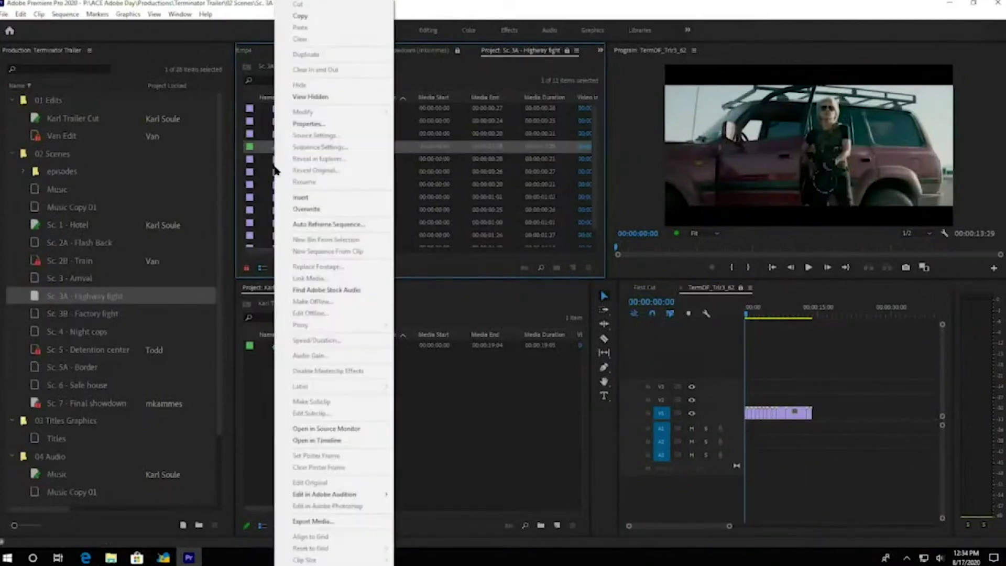
- Open the green sequence in the Source Monitor and dock its timeline above First Cut
click(326, 428)
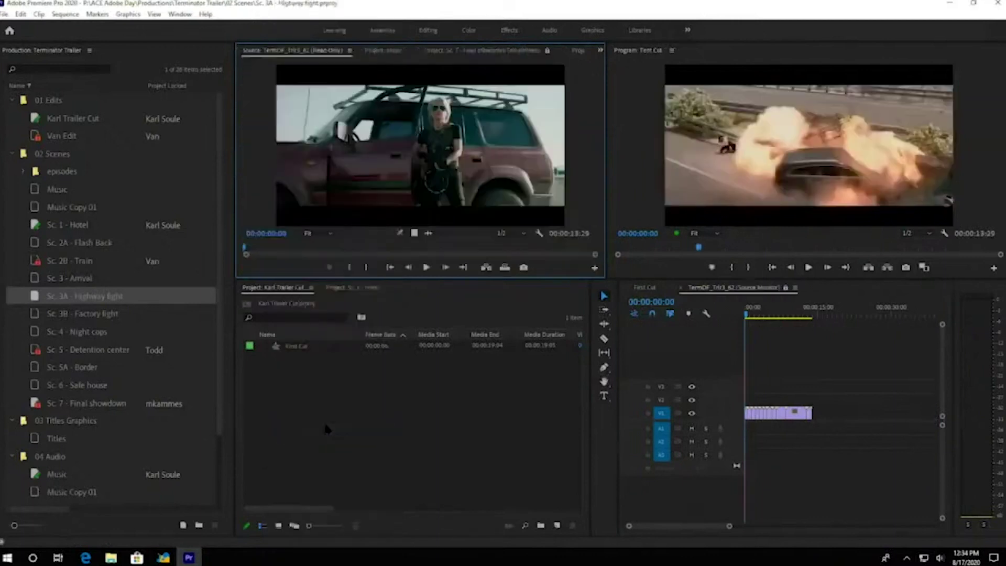
click(738, 295)
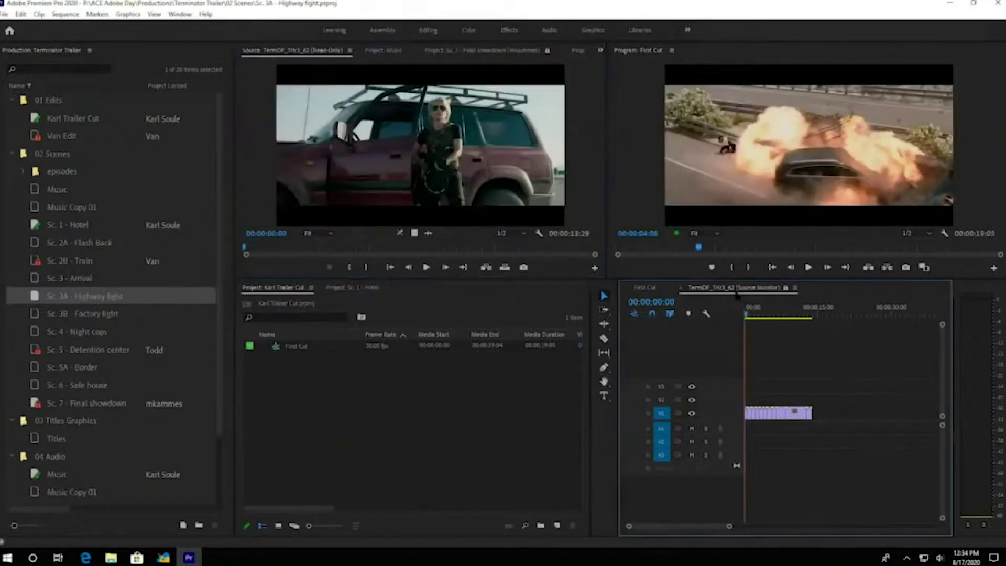
drag(739, 317, 759, 308)
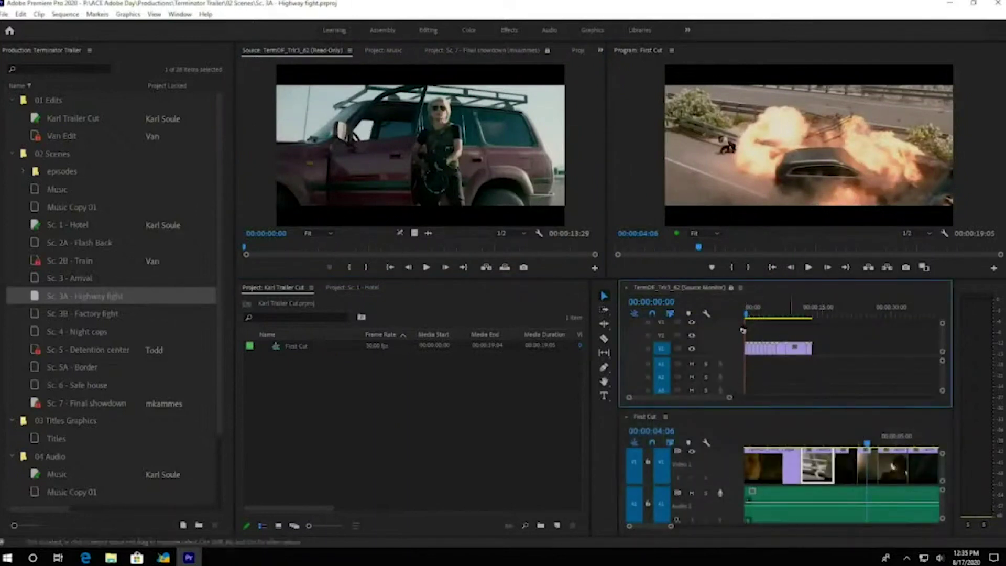
- Expand source V1, zoom in, scrub the source, and set the First Cut playhead to 04:23
double_click(727, 350)
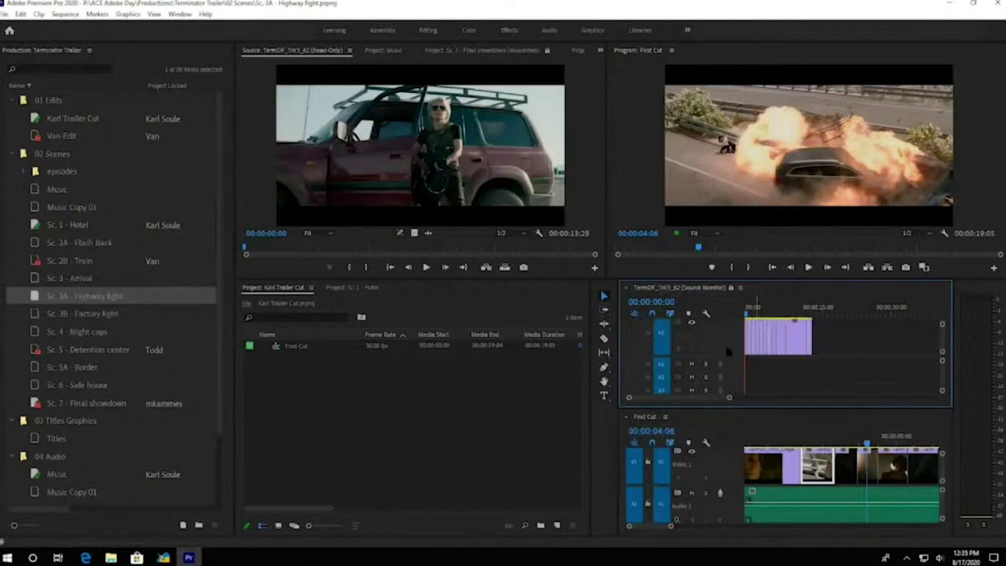
key(=)
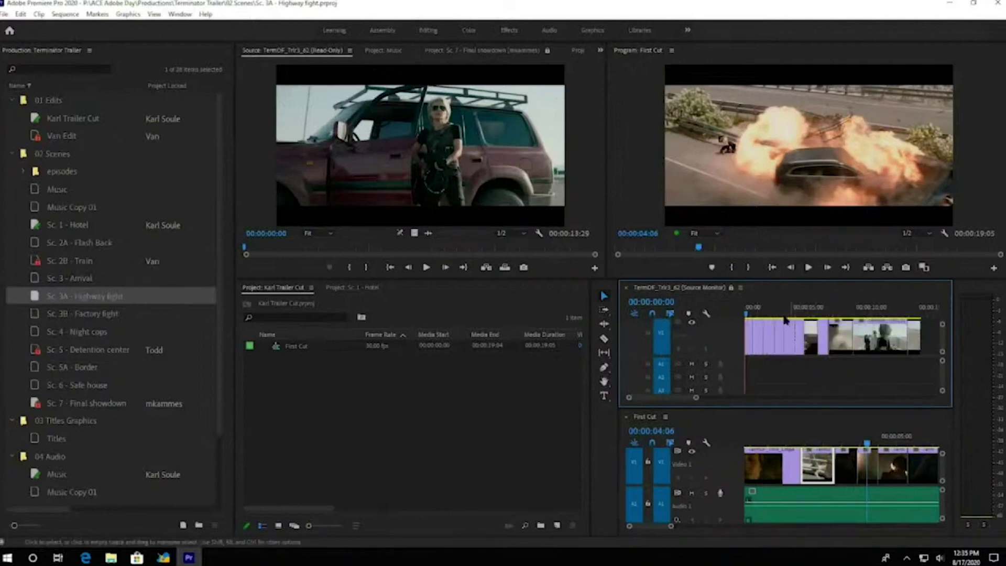
drag(781, 307, 835, 308)
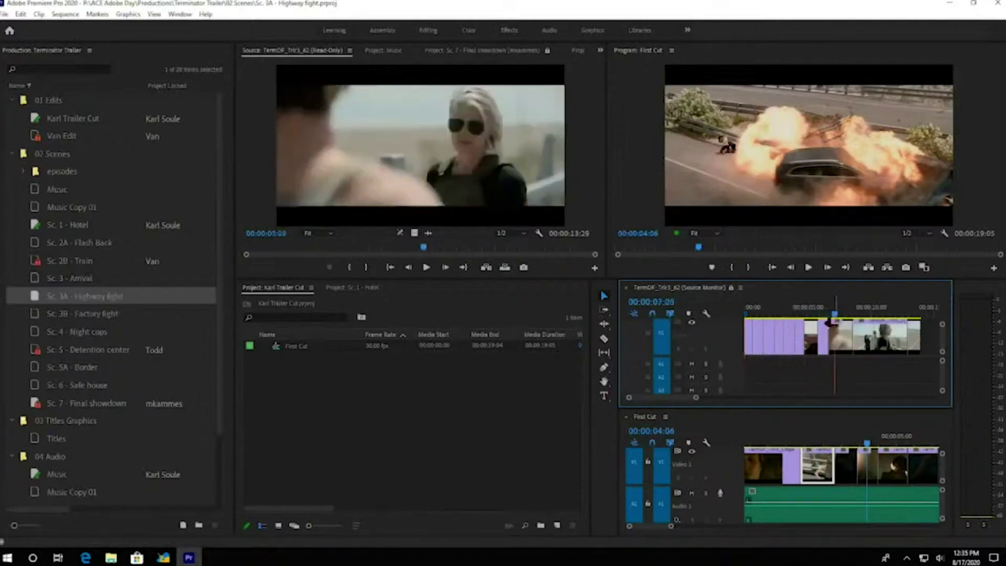
click(885, 442)
drag(886, 443, 888, 443)
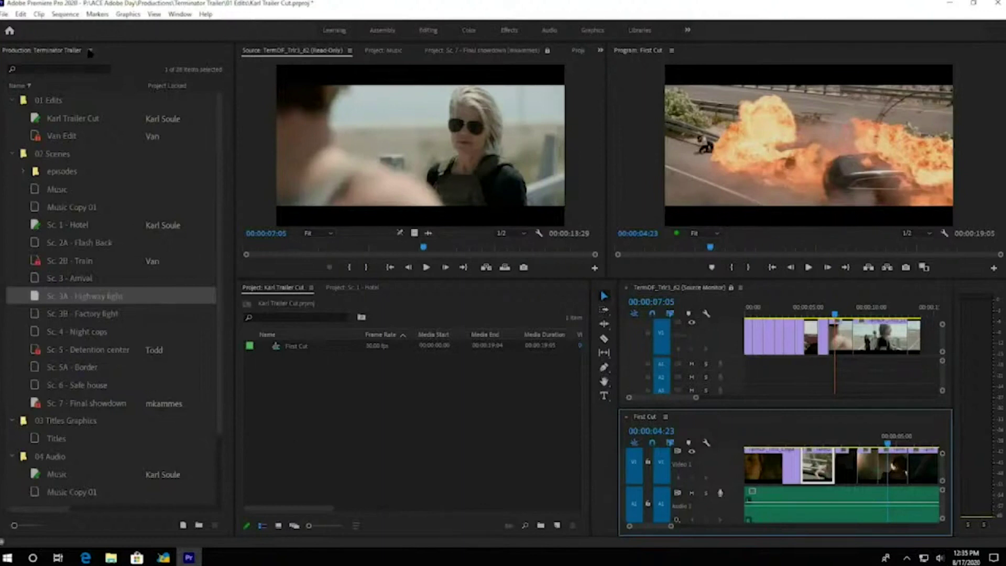
click(90, 50)
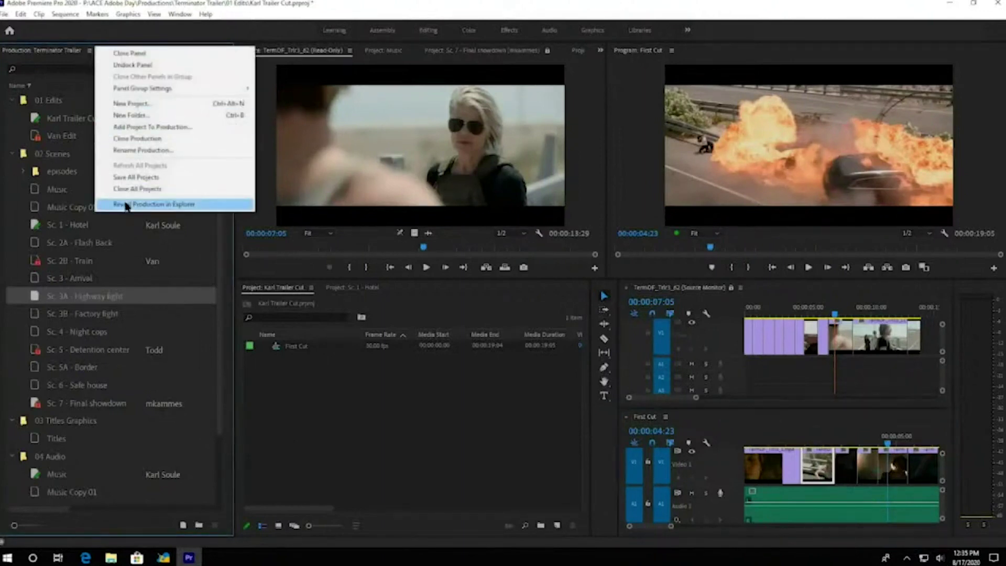
- Choose Reveal Production in Explorer to show the Terminator Trailer production folder
click(125, 204)
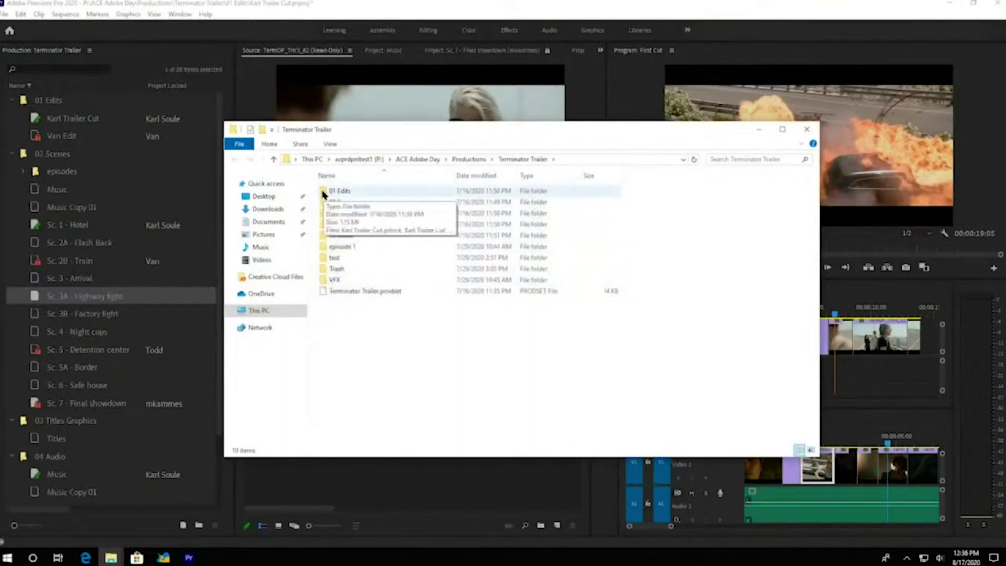
- Open the 02 Scenes folder to list the scene projects and their PRLOCK files
double_click(323, 204)
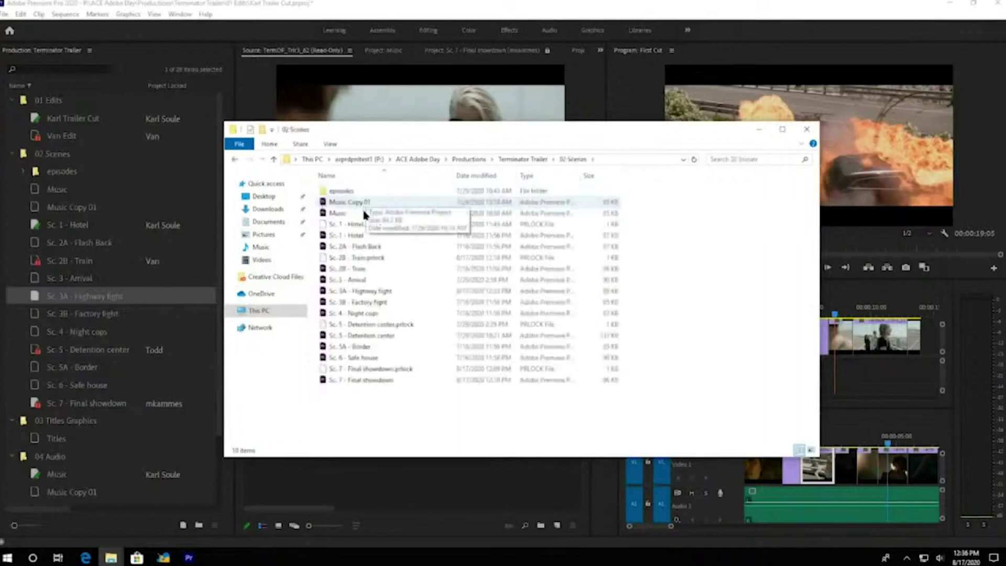